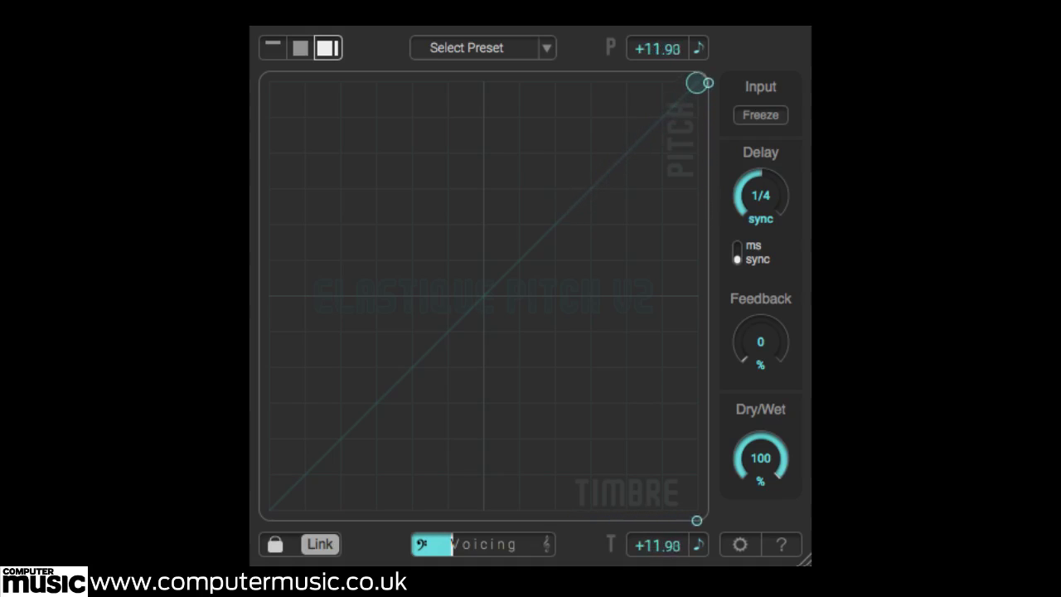
- Unlink pitch from timbre, lower the timbre alone, then raise it back toward zero
{"action": "left_click", "coordinate": [533, 520]}
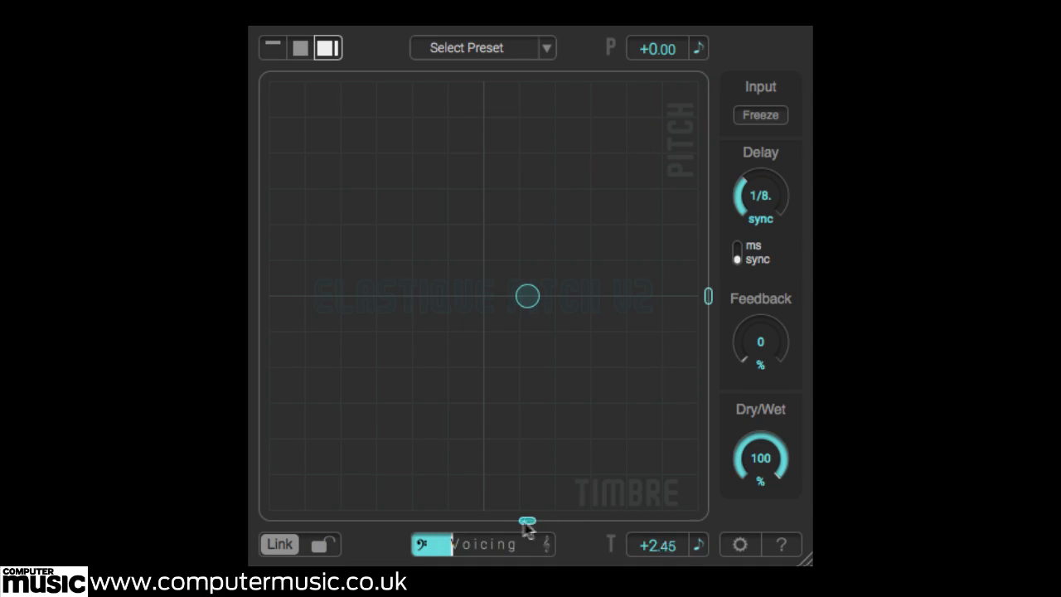
{"action": "mouse_move", "coordinate": [527, 522]}
{"action": "left_mouse_down"}
{"action": "mouse_move", "coordinate": [358, 521]}
{"action": "mouse_move", "coordinate": [531, 523]}
{"action": "left_mouse_up"}
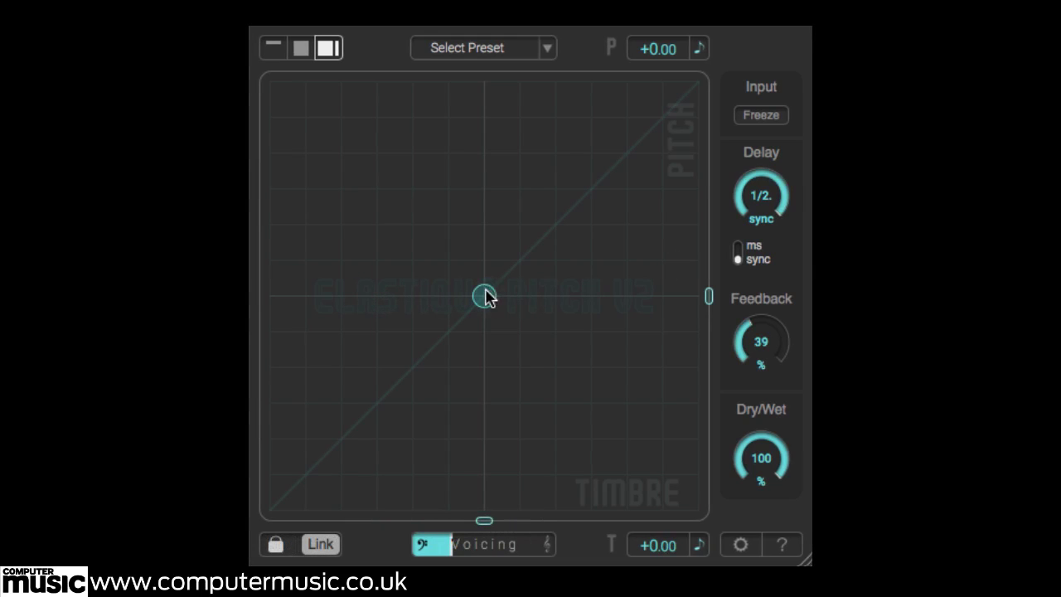
{"action": "left_click_drag", "start_coordinate": [486, 296], "coordinate": [670, 128]}
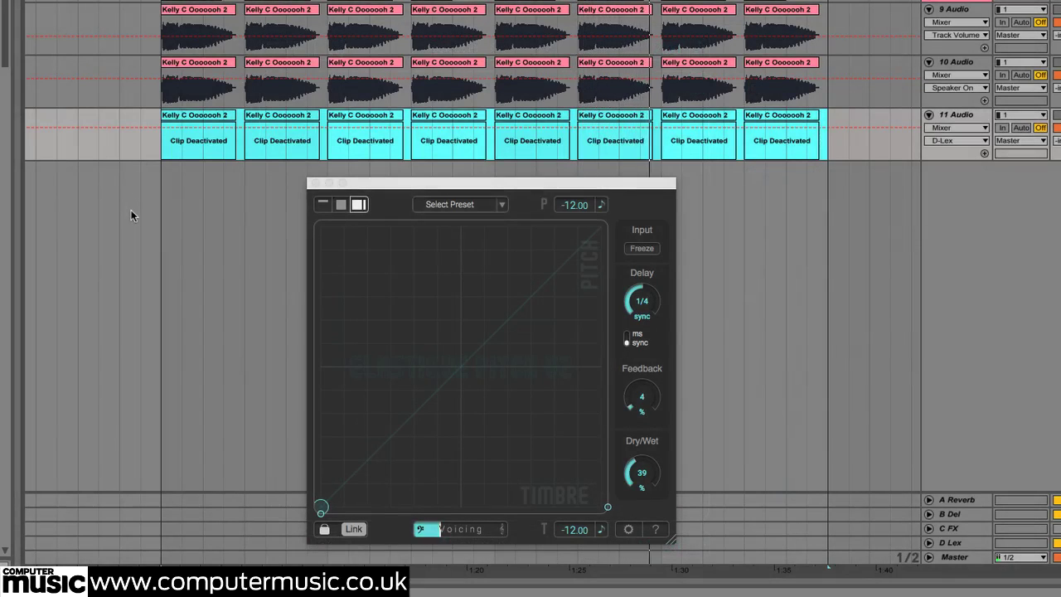
- Reactivate track 11's clips, set delay to 1450 ms, and move linked pitch from -4.13 to just above zero
{"action": "key", "text": "0"}
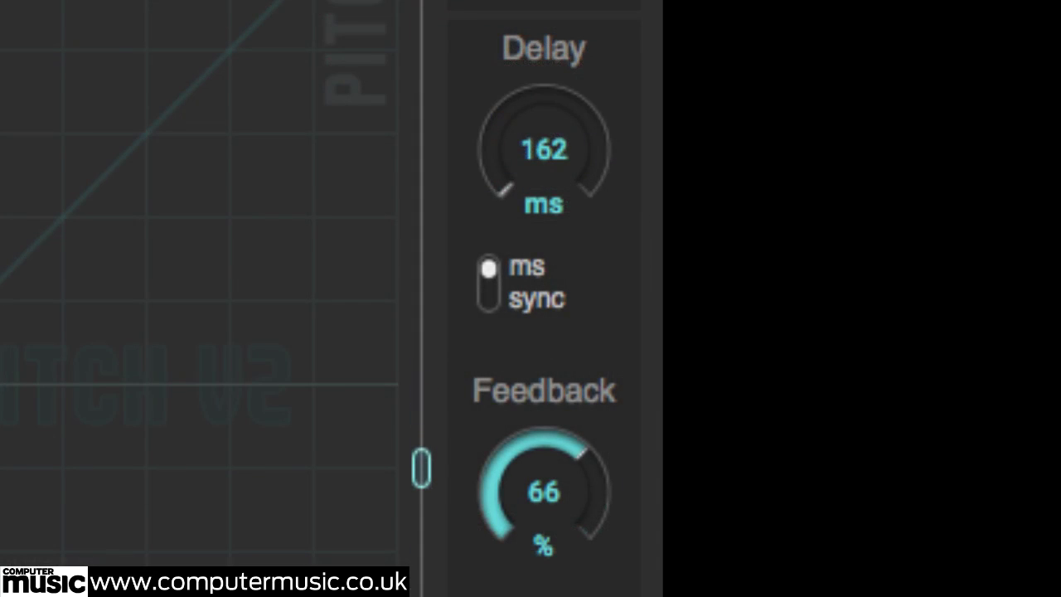
{"action": "left_click_drag", "start_coordinate": [547, 158], "coordinate": [562, 0]}
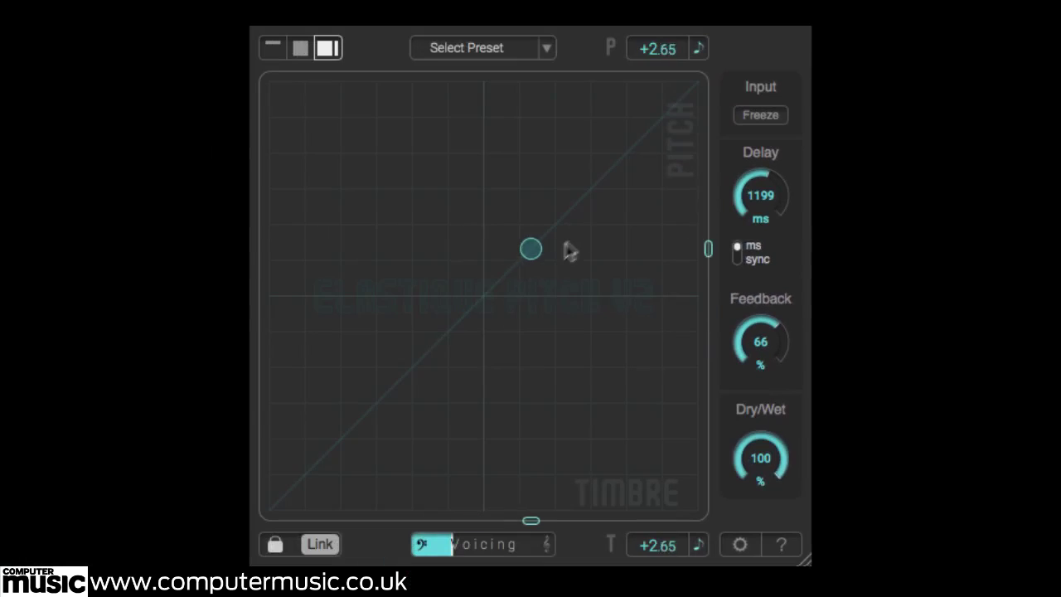
{"action": "left_click_drag", "start_coordinate": [568, 249], "coordinate": [412, 373]}
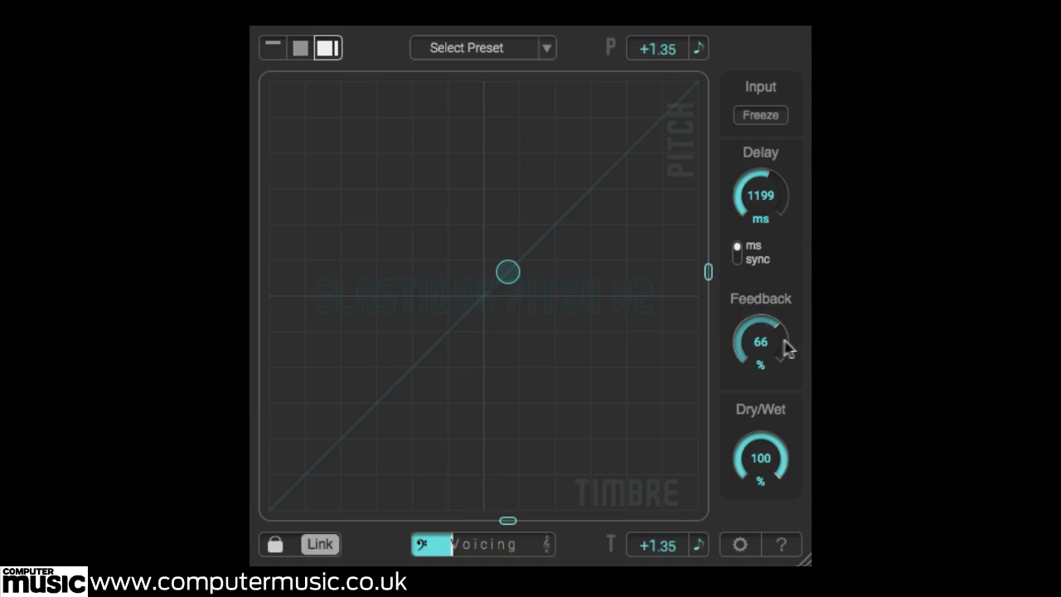
{"action": "left_click_drag", "start_coordinate": [585, 303], "coordinate": [422, 358]}
{"action": "scroll", "coordinate": [775, 199], "scroll_direction": "up", "scroll_amount": 5}
- Freeze and release the vocal, glide linked pitch and timbre to +1.16, and refreeze it
{"action": "left_click", "coordinate": [760, 117]}
{"action": "left_click", "coordinate": [761, 117]}
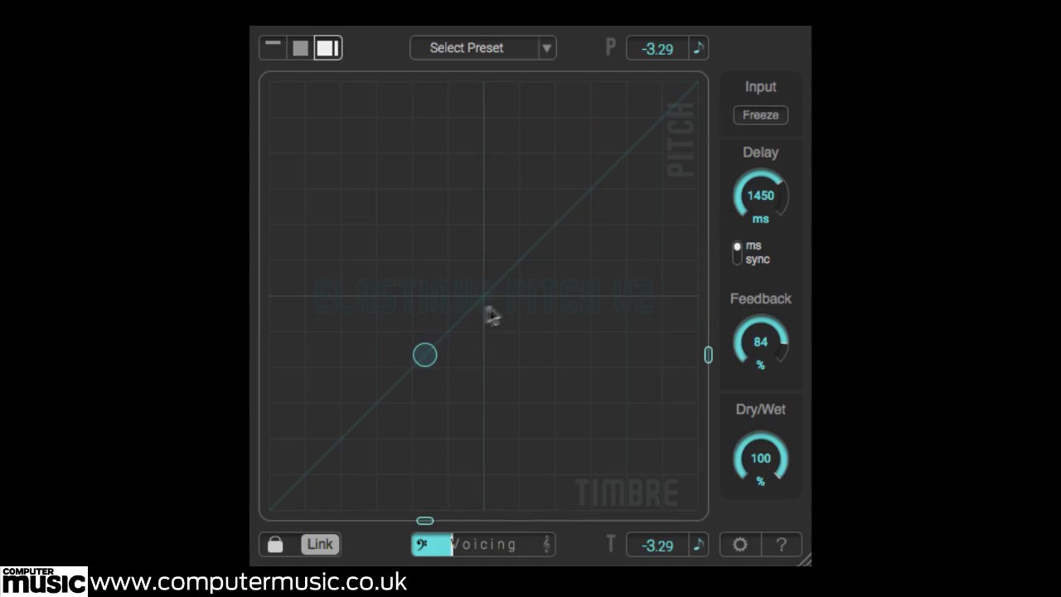
{"action": "left_click_drag", "start_coordinate": [490, 310], "coordinate": [558, 240]}
{"action": "left_click", "coordinate": [767, 117]}
{"action": "left_click", "coordinate": [768, 117]}
{"action": "left_click", "coordinate": [759, 123]}
{"action": "left_click", "coordinate": [761, 123]}
{"action": "left_click", "coordinate": [759, 121]}
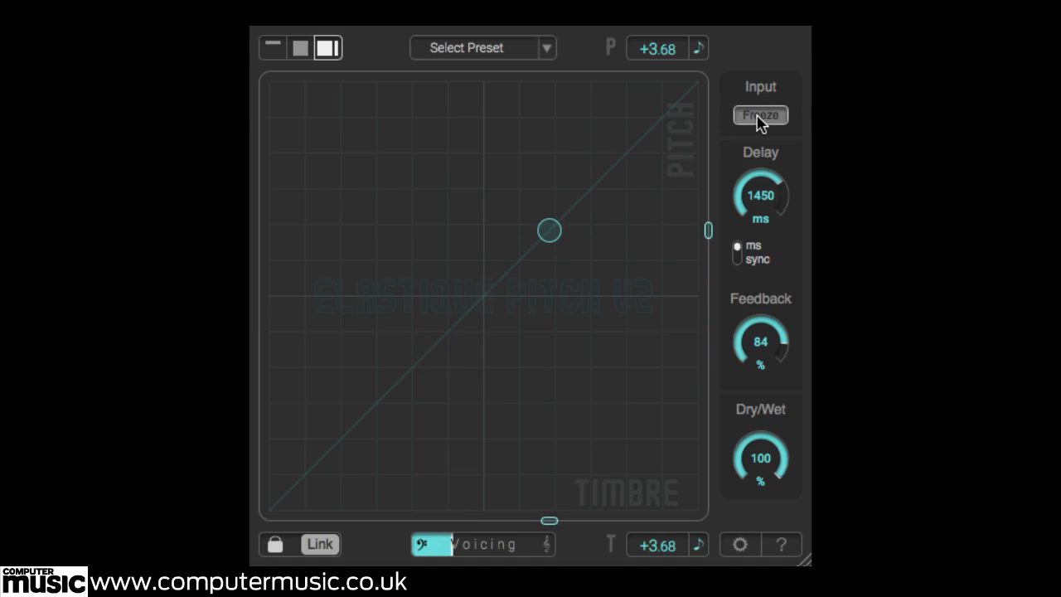
- Retrigger the freeze rhythmically, then freeze the vocal at a linked pitch of +3.42
{"action": "left_click", "coordinate": [756, 117]}
{"action": "left_click", "coordinate": [757, 117]}
{"action": "left_click", "coordinate": [755, 117]}
{"action": "left_click", "coordinate": [756, 117]}
{"action": "left_click", "coordinate": [755, 117]}
{"action": "left_click", "coordinate": [756, 121]}
{"action": "left_click", "coordinate": [757, 120]}
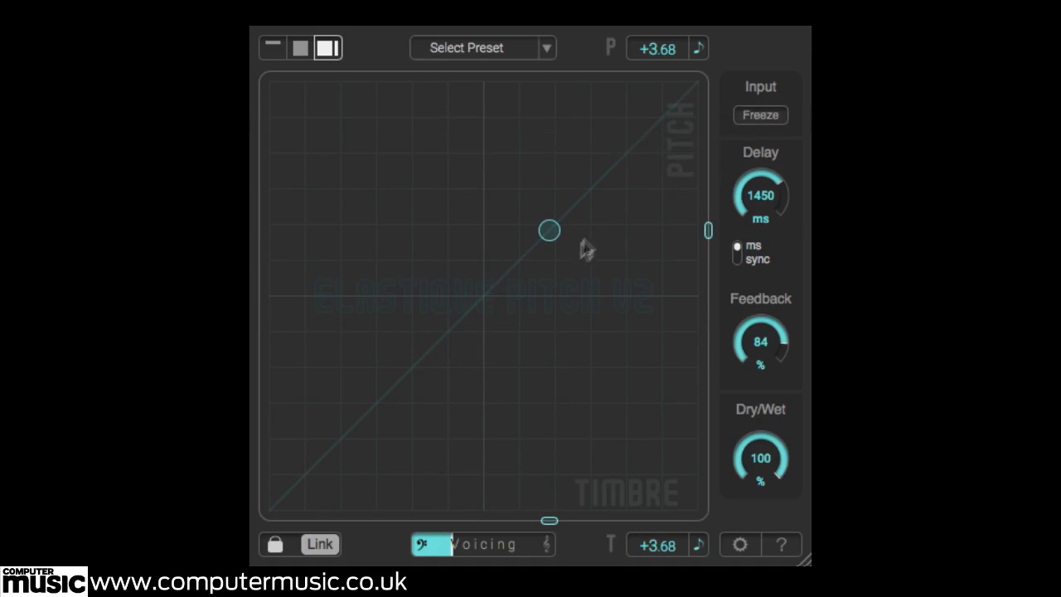
{"action": "mouse_move", "coordinate": [551, 239]}
{"action": "left_mouse_down"}
{"action": "mouse_move", "coordinate": [430, 362]}
{"action": "mouse_move", "coordinate": [545, 235]}
{"action": "left_mouse_up"}
{"action": "left_click", "coordinate": [750, 118]}
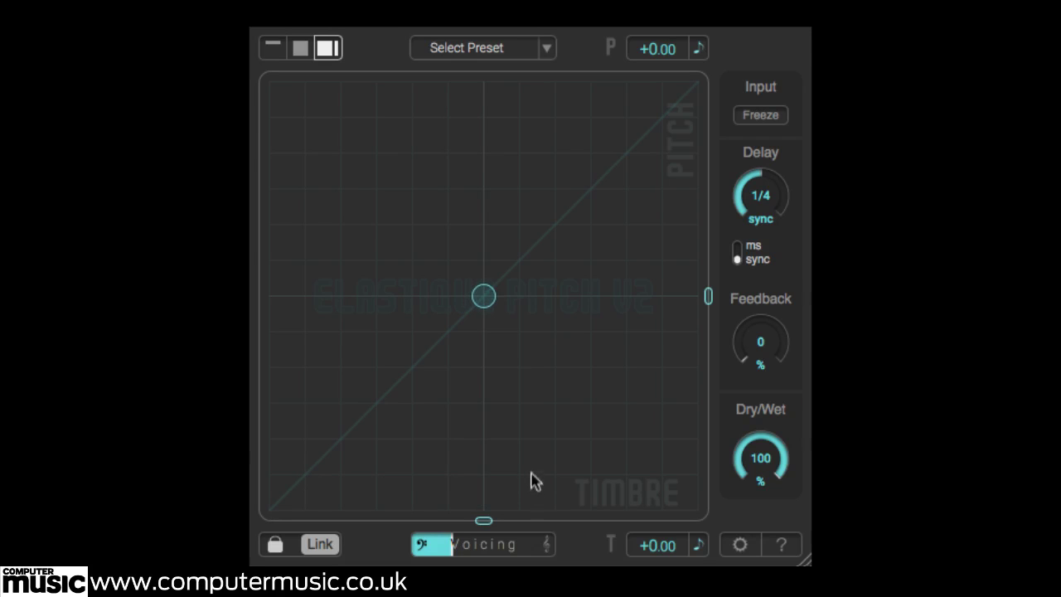
- Drag the linked XY node between the +12 and -12 corners, then return it to -0.06
{"action": "left_click_drag", "start_coordinate": [490, 300], "coordinate": [697, 83]}
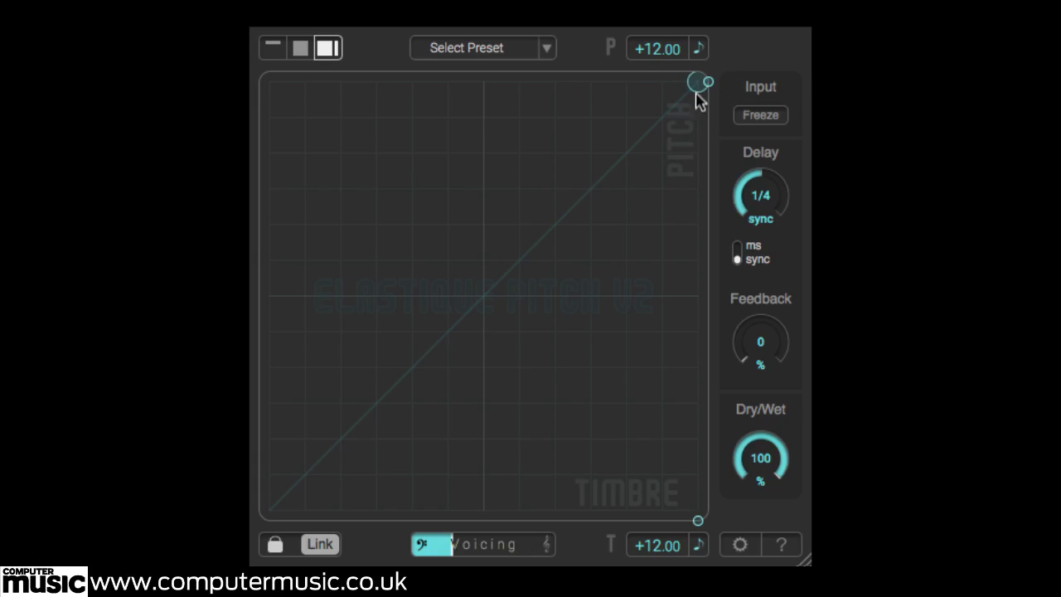
{"action": "left_click_drag", "start_coordinate": [697, 84], "coordinate": [278, 535]}
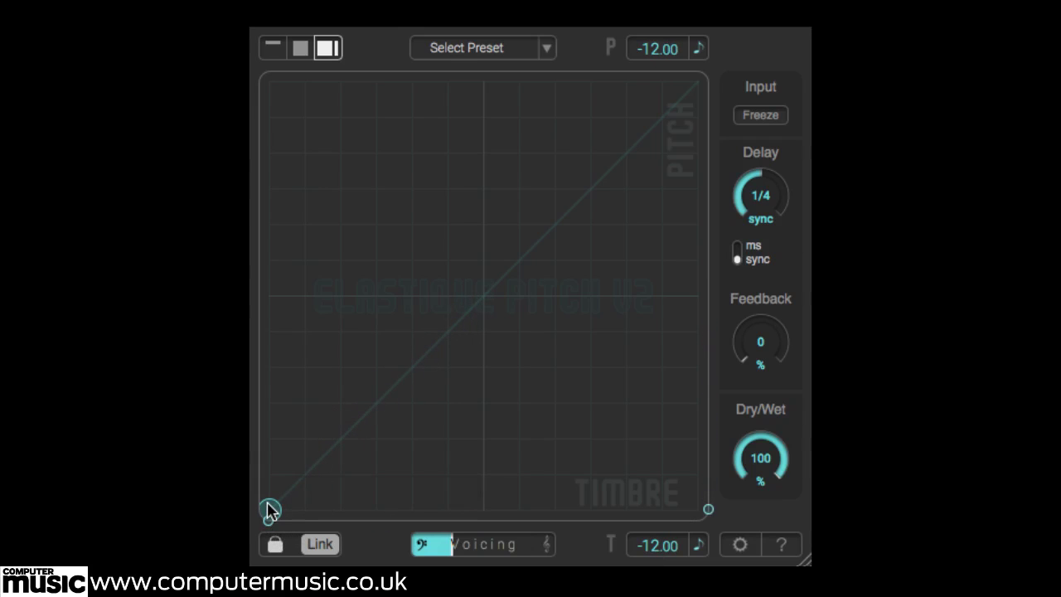
{"action": "left_click_drag", "start_coordinate": [269, 509], "coordinate": [718, 61]}
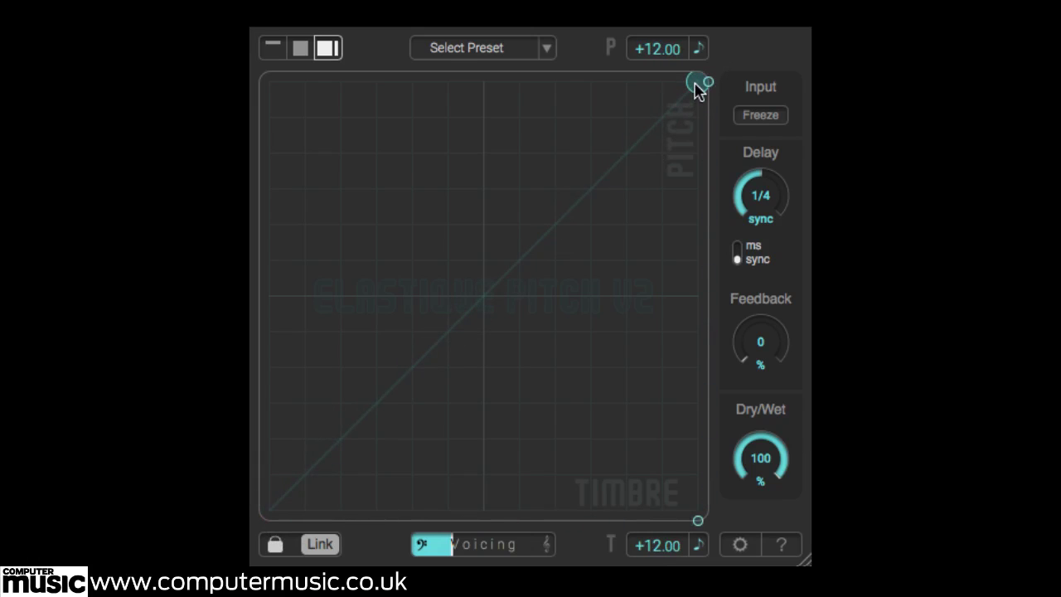
{"action": "left_click_drag", "start_coordinate": [696, 86], "coordinate": [270, 510]}
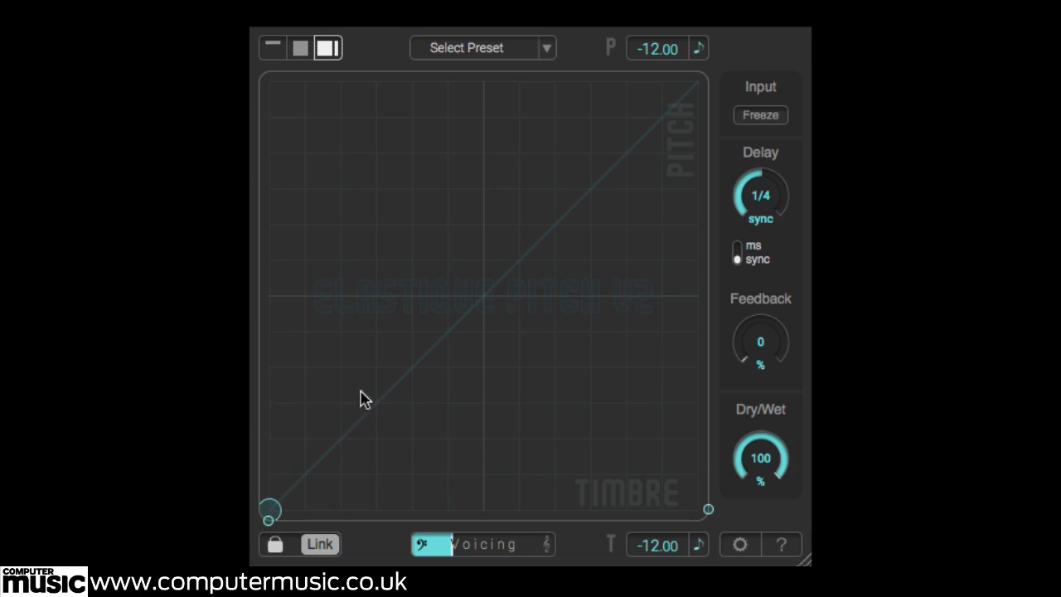
{"action": "left_click_drag", "start_coordinate": [273, 507], "coordinate": [520, 305]}
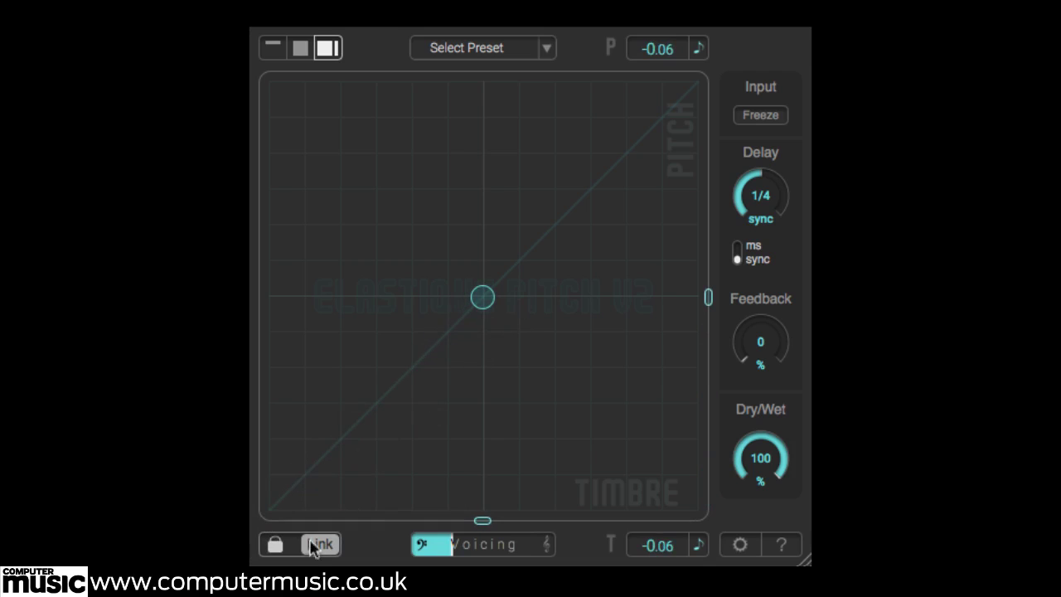
- Unlink pitch from timbre, lower pitch alone, and raise timbre to +7.29
{"action": "left_click", "coordinate": [285, 546]}
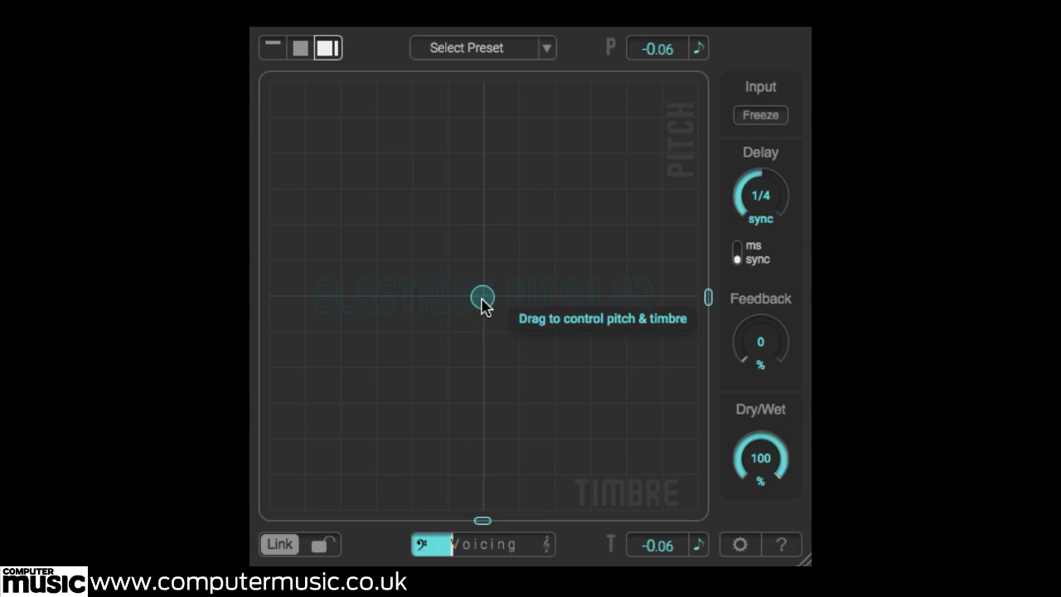
{"action": "left_click_drag", "start_coordinate": [482, 300], "coordinate": [255, 308]}
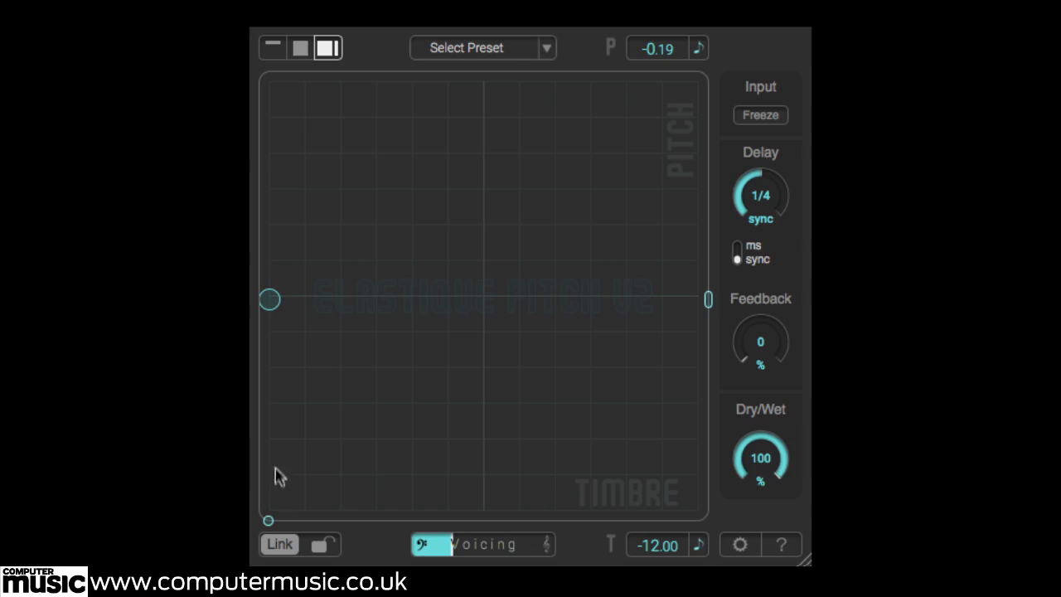
{"action": "left_click_drag", "start_coordinate": [267, 522], "coordinate": [613, 520]}
{"action": "left_click_drag", "start_coordinate": [708, 300], "coordinate": [706, 81]}
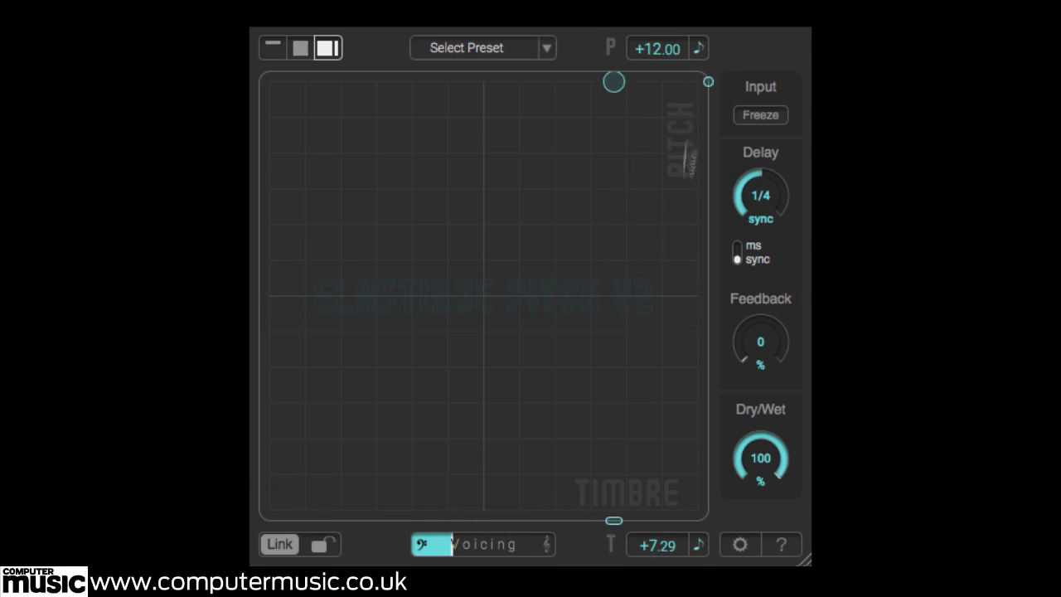
- Enter a pitch of +7.00 in the P field, then reset it to +0.00
{"action": "left_click", "coordinate": [653, 47]}
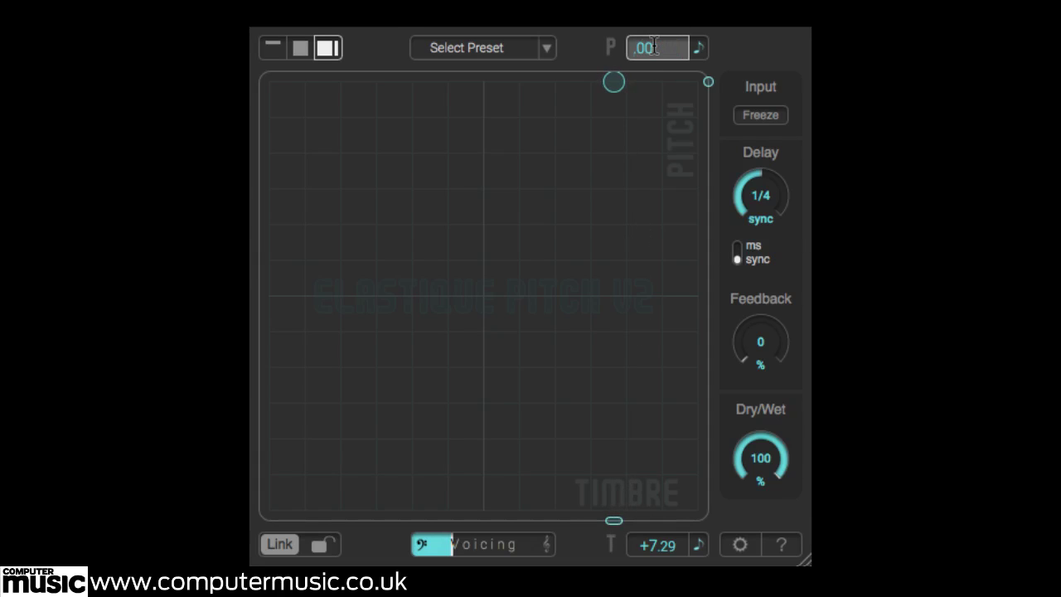
{"action": "key", "text": "Return"}
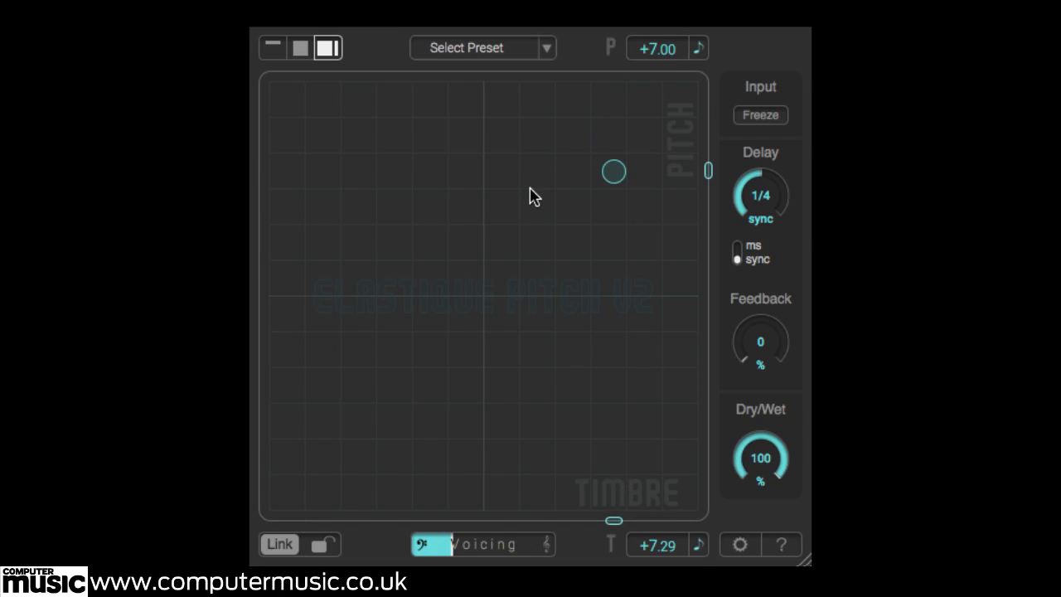
{"action": "left_click", "coordinate": [656, 48]}
{"action": "key", "text": "Return"}
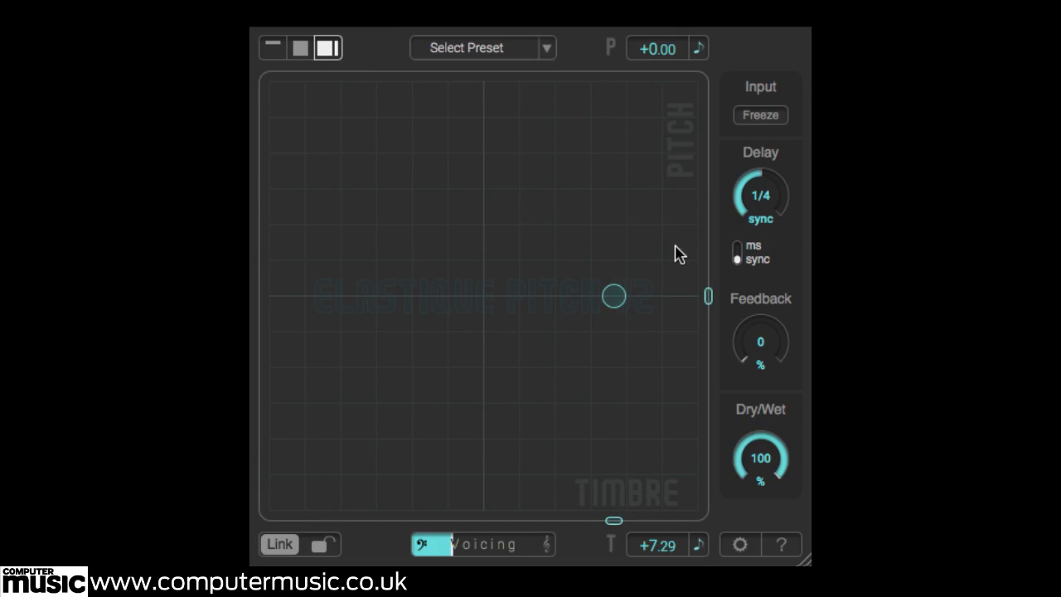
- Show pitch and timbre in percent, then push pitch to 200% with timbre near 163%
{"action": "left_click", "coordinate": [699, 48]}
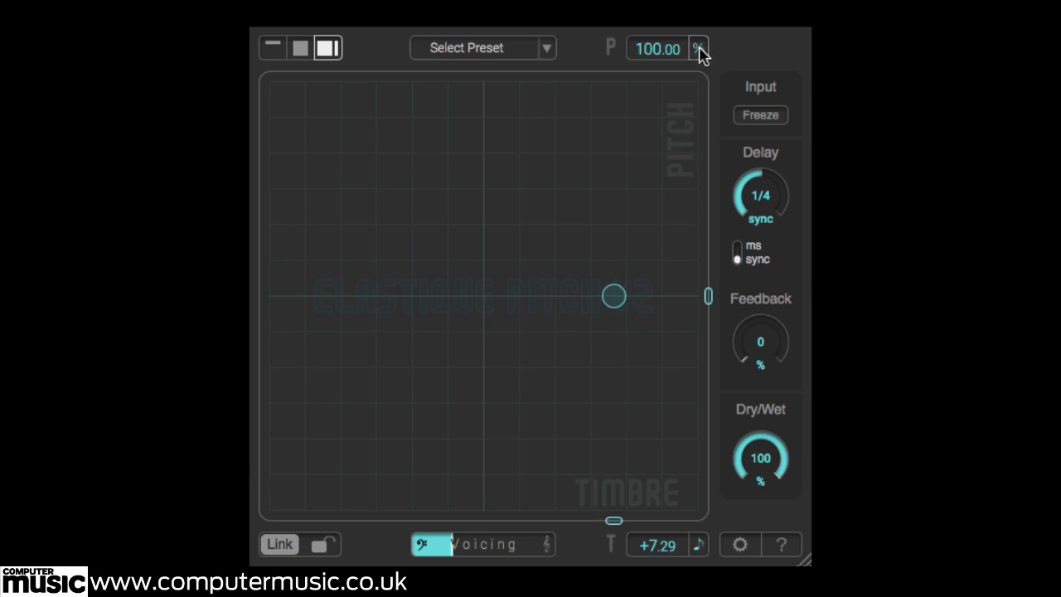
{"action": "left_click", "coordinate": [698, 546]}
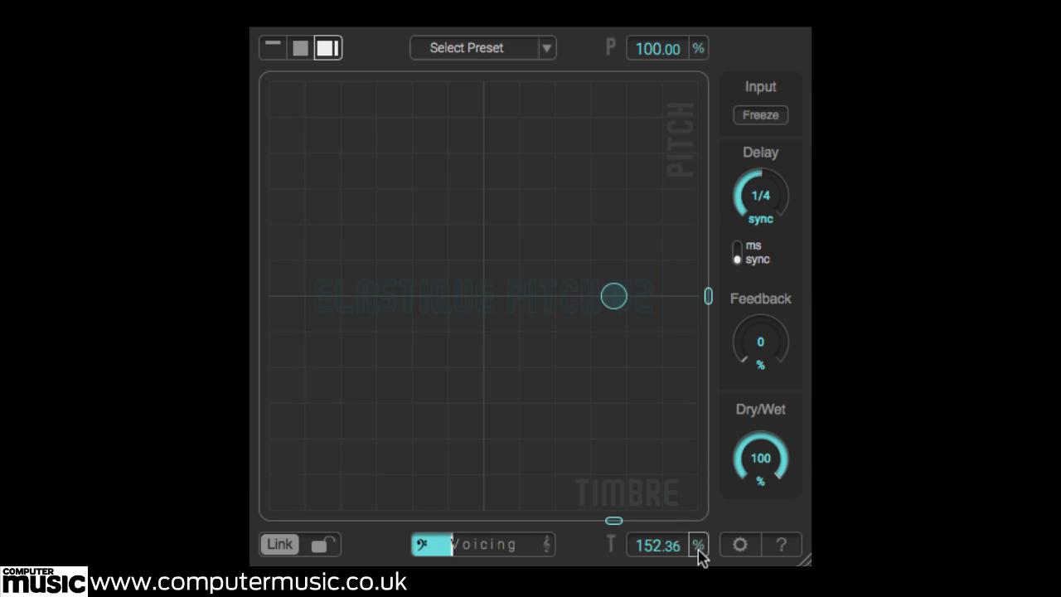
{"action": "left_click_drag", "start_coordinate": [613, 299], "coordinate": [637, 77]}
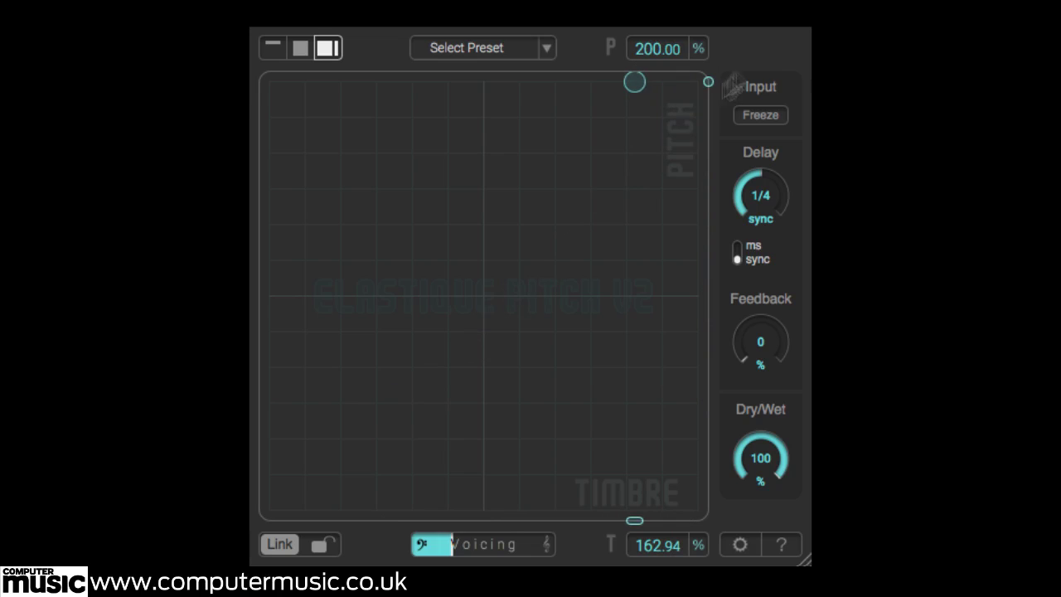
- Reset pitch and timbre to 100%, cycle through normal, simple and expanded views, and browse presets
{"action": "double_click", "coordinate": [573, 166]}
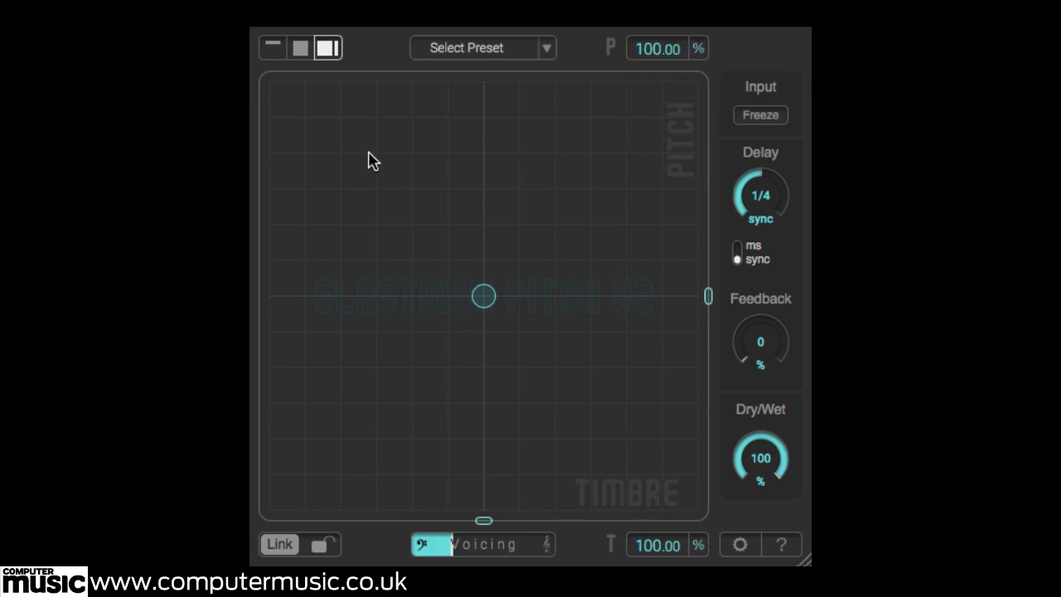
{"action": "left_click", "coordinate": [302, 52]}
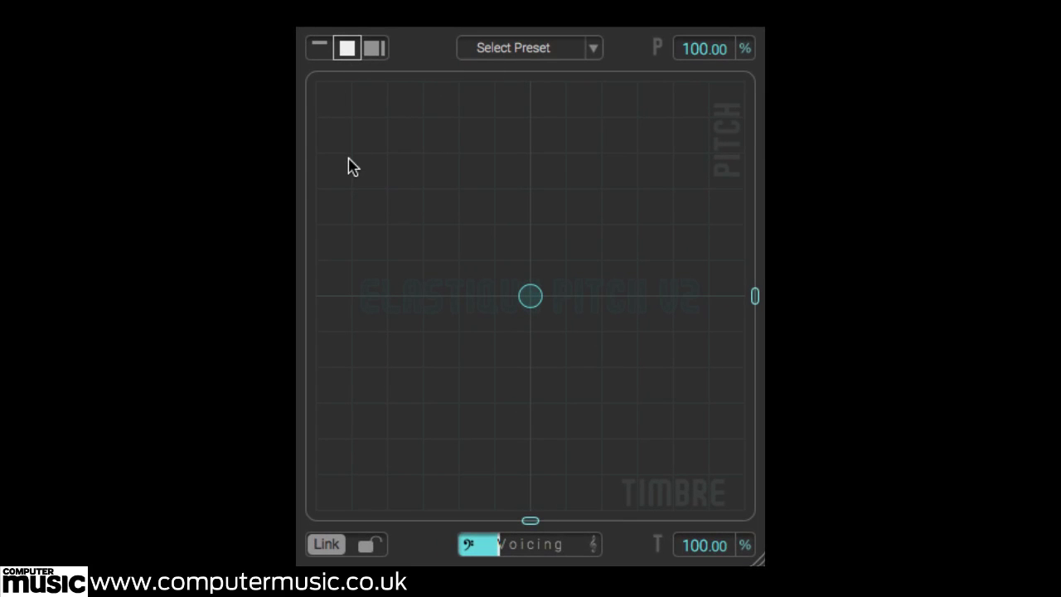
{"action": "left_click", "coordinate": [322, 49]}
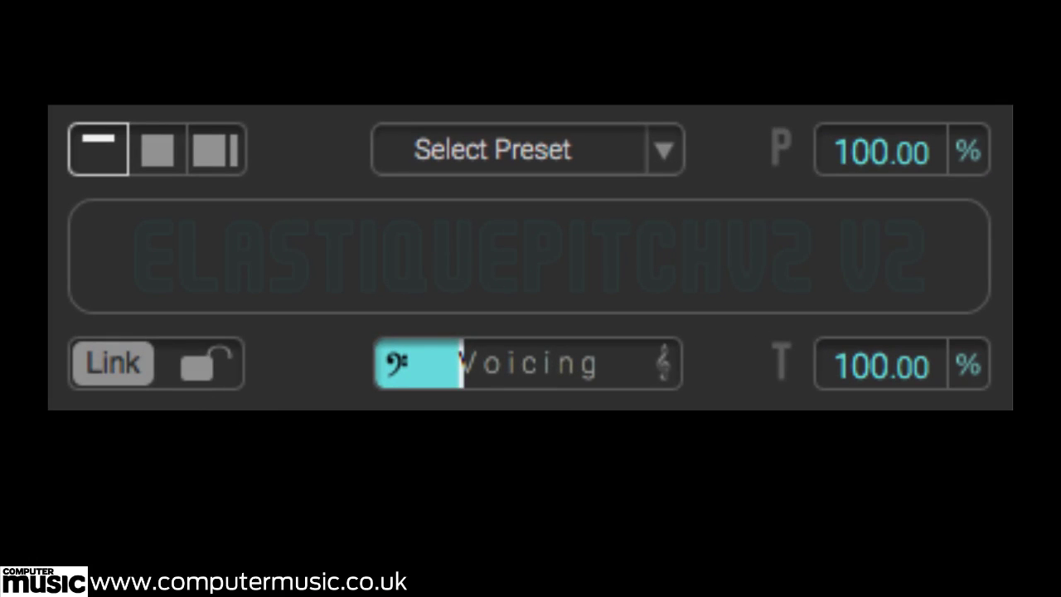
{"action": "left_click", "coordinate": [217, 151]}
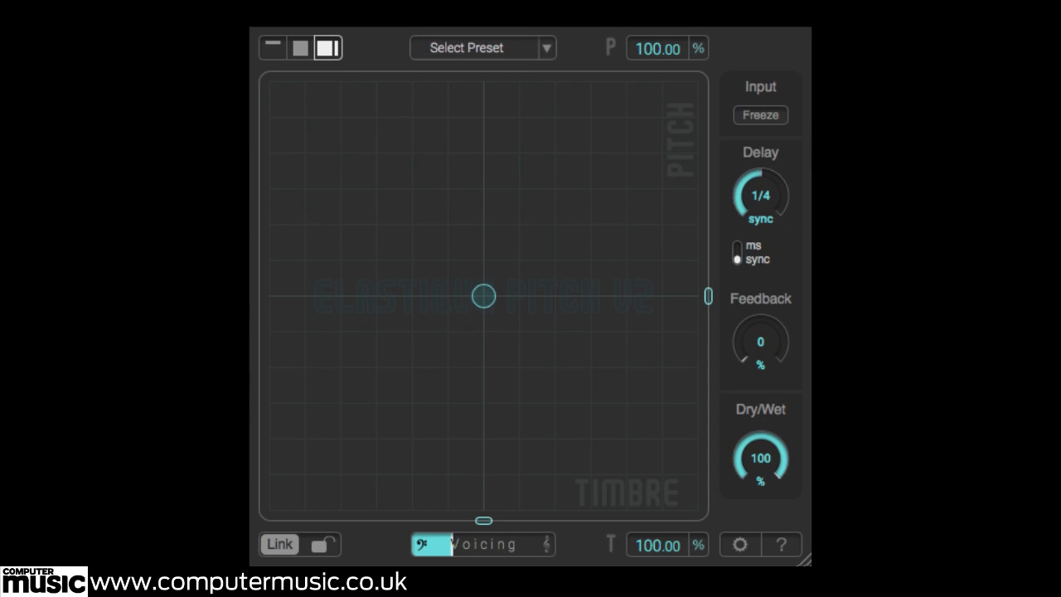
{"action": "left_click", "coordinate": [490, 51]}
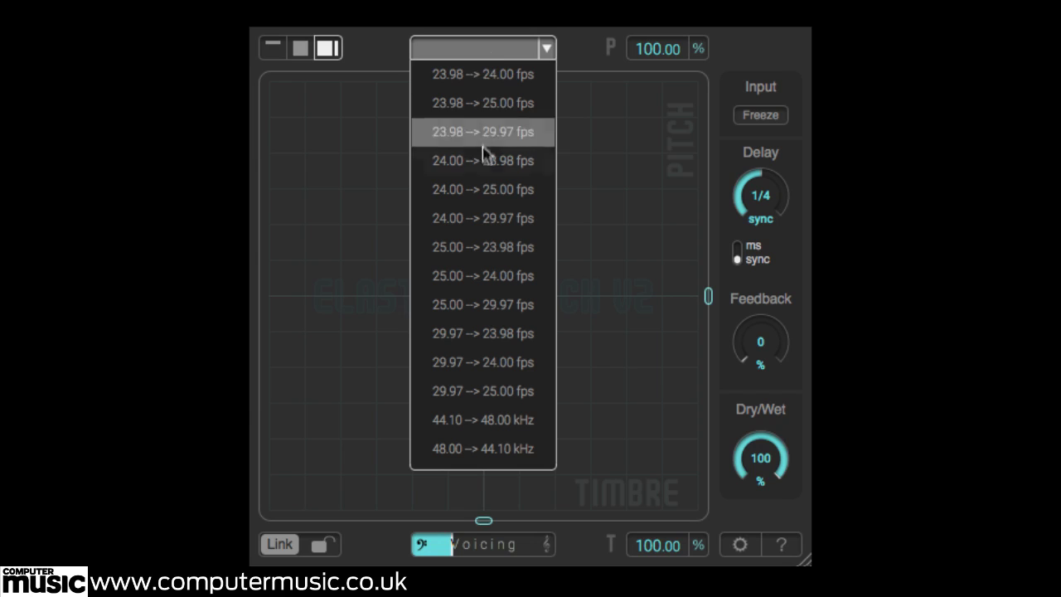
{"action": "left_click", "coordinate": [488, 52]}
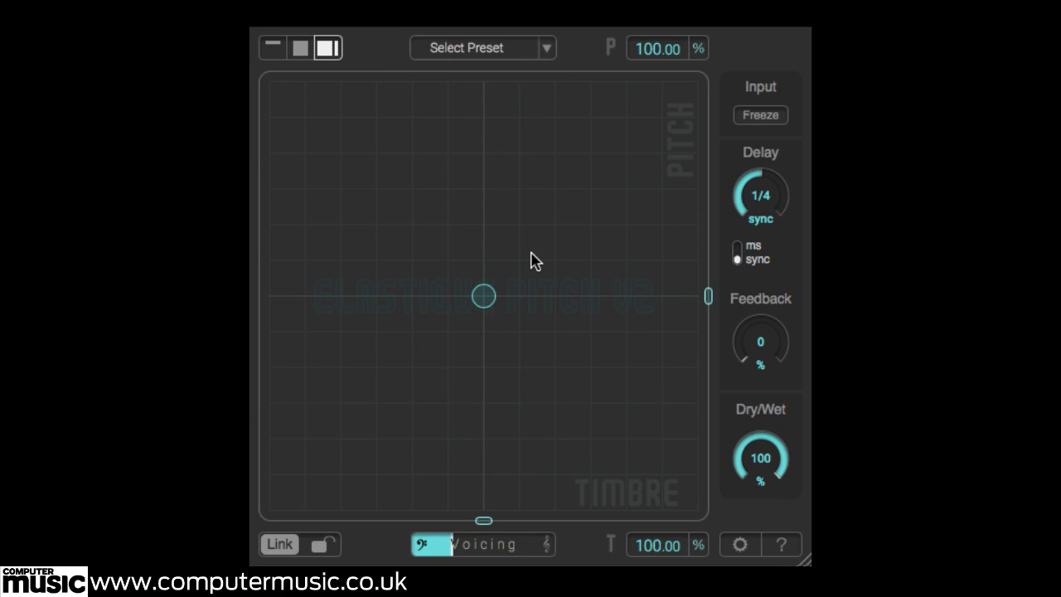
- Shift the voicing toward the bass end and lower the timbre with the circle
{"action": "left_click", "coordinate": [480, 552]}
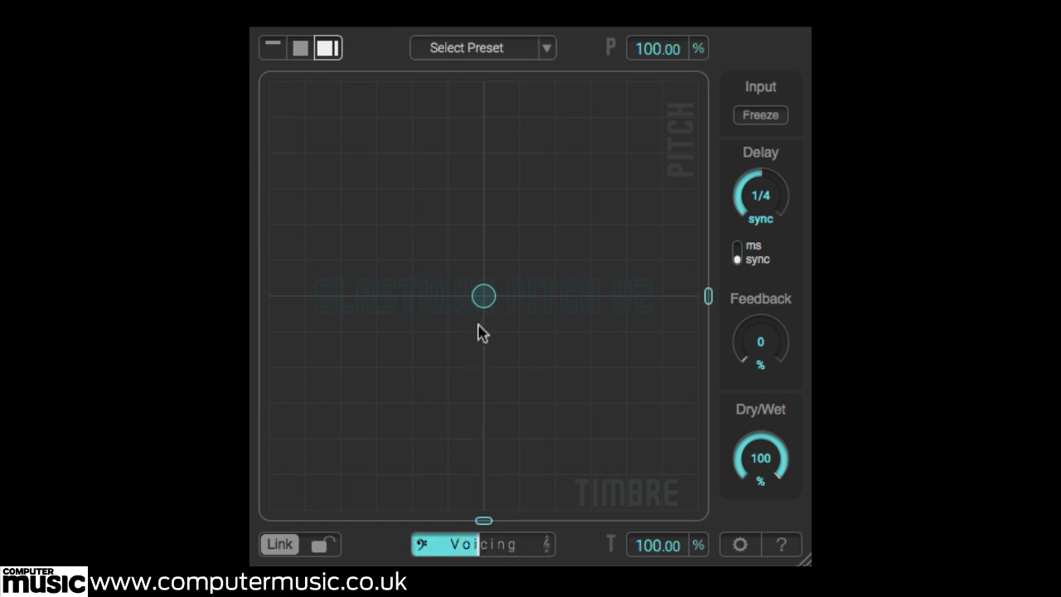
{"action": "left_click_drag", "start_coordinate": [483, 298], "coordinate": [334, 296]}
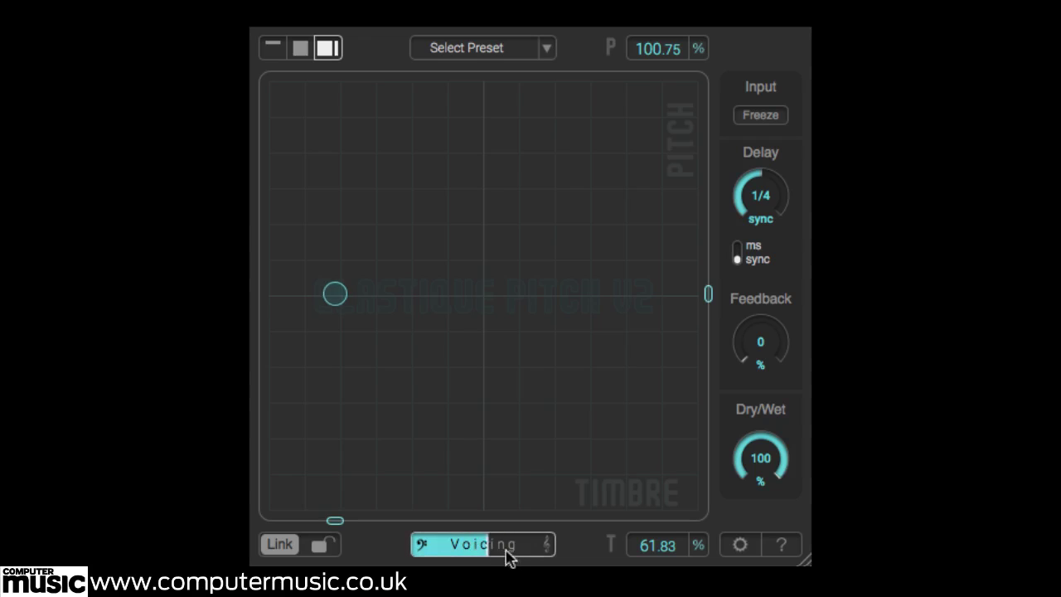
{"action": "left_click_drag", "start_coordinate": [506, 556], "coordinate": [428, 556]}
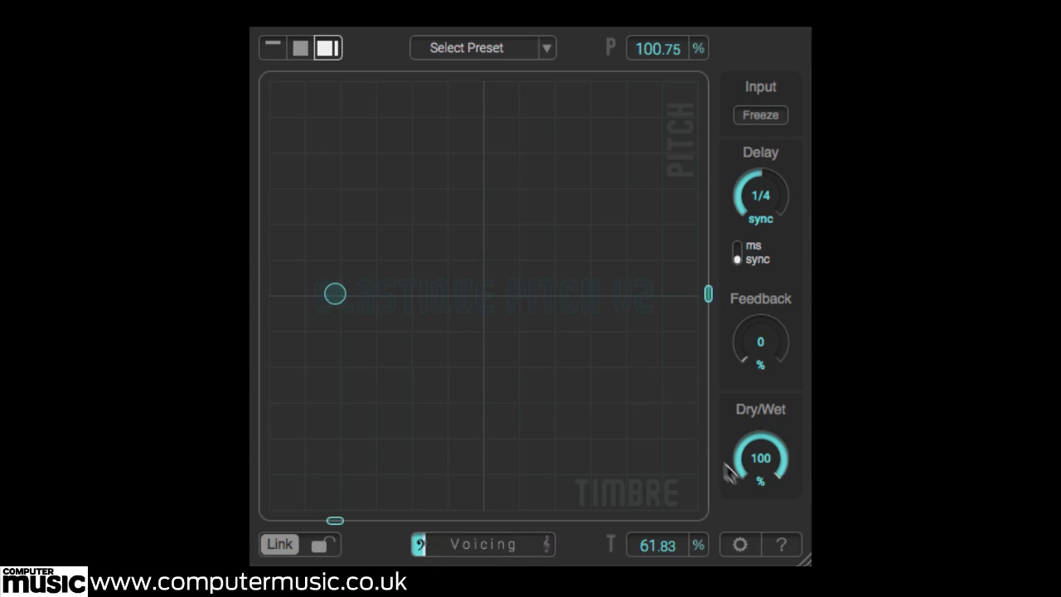
{"action": "left_click_drag", "start_coordinate": [726, 474], "coordinate": [758, 464]}
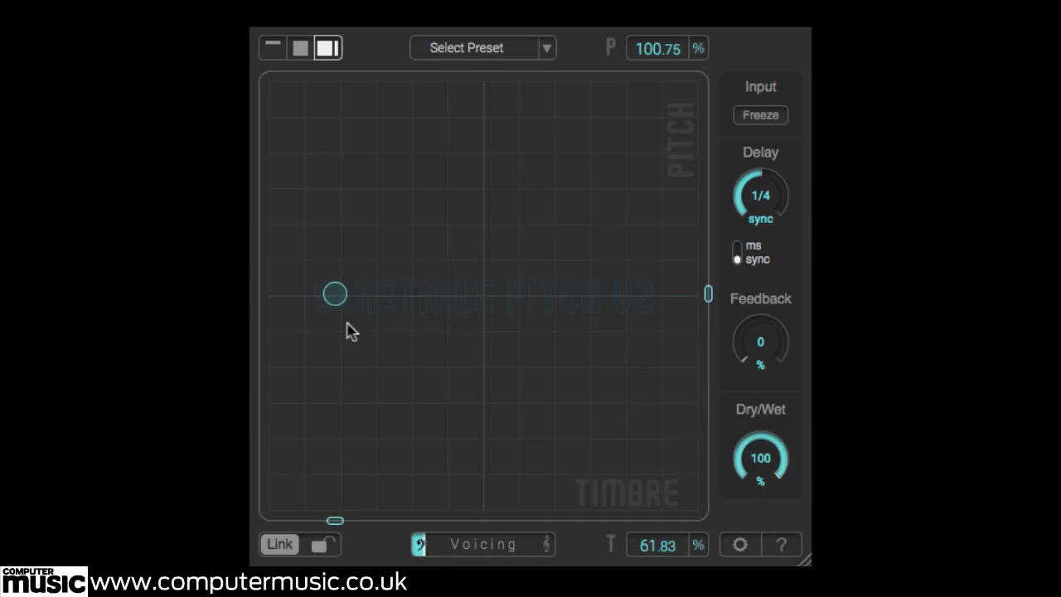
- Restore full wet mix, push pitch to 200% and timbre to 190.54%, then briefly freeze
{"action": "left_click_drag", "start_coordinate": [334, 293], "coordinate": [682, 80]}
{"action": "left_click_drag", "start_coordinate": [760, 457], "coordinate": [758, 501]}
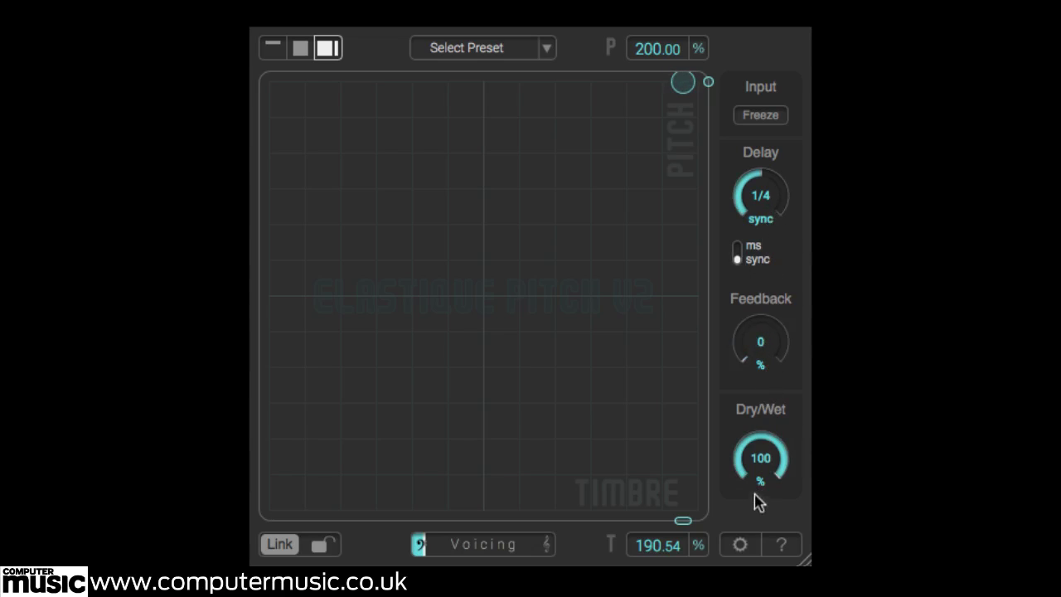
{"action": "left_click", "coordinate": [765, 117]}
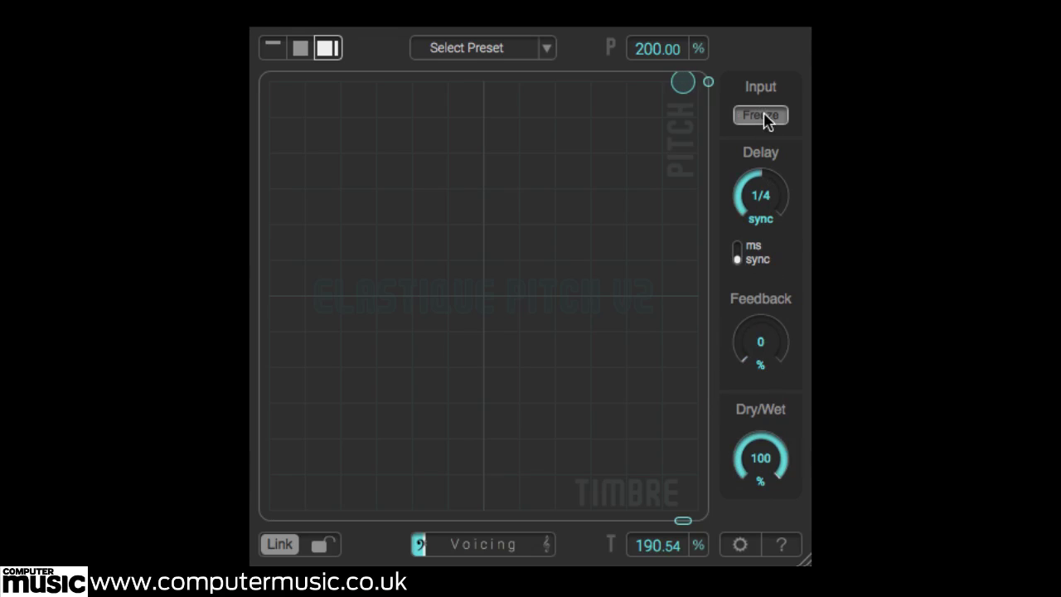
{"action": "left_click", "coordinate": [767, 118]}
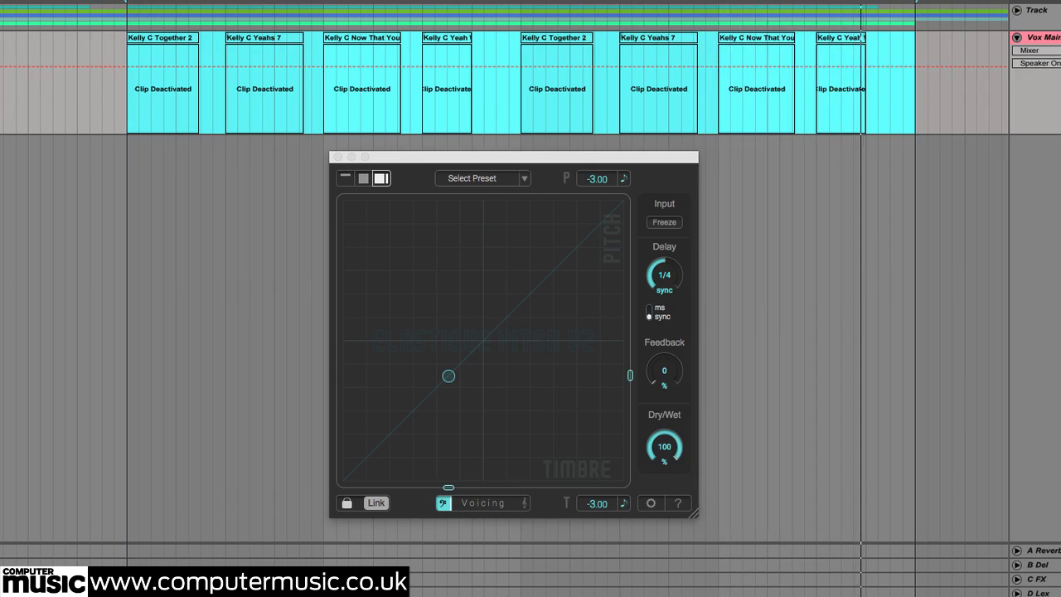
- Press 0 to activate the selected Vox clips so they play at -3.00 pitch and timbre
{"action": "key", "text": "0"}
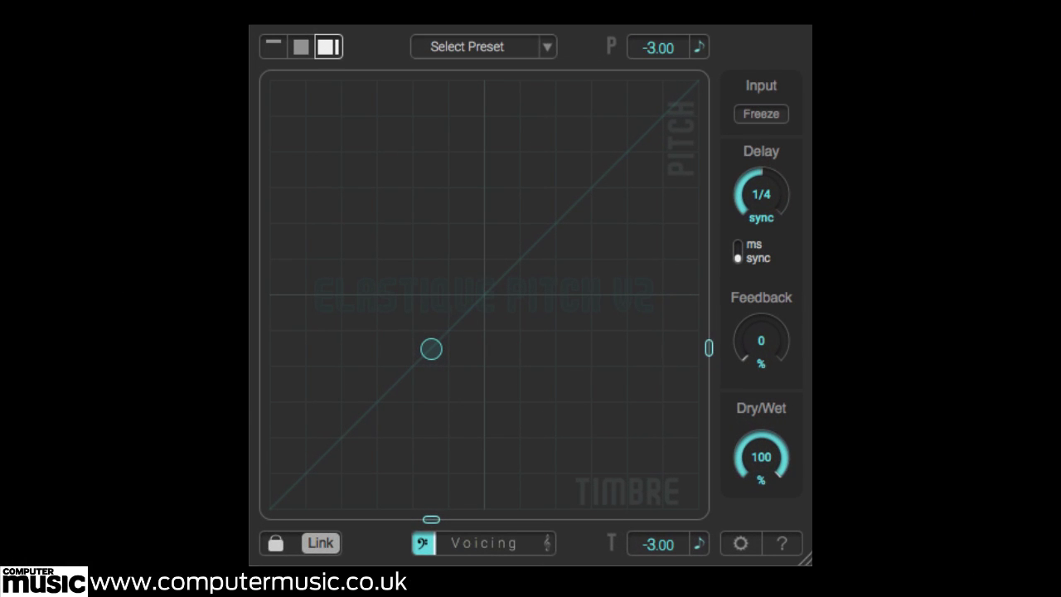
- Turn off Link and drag timbre alone to -4.52, leaving pitch at -3.00
{"action": "left_click", "coordinate": [297, 548]}
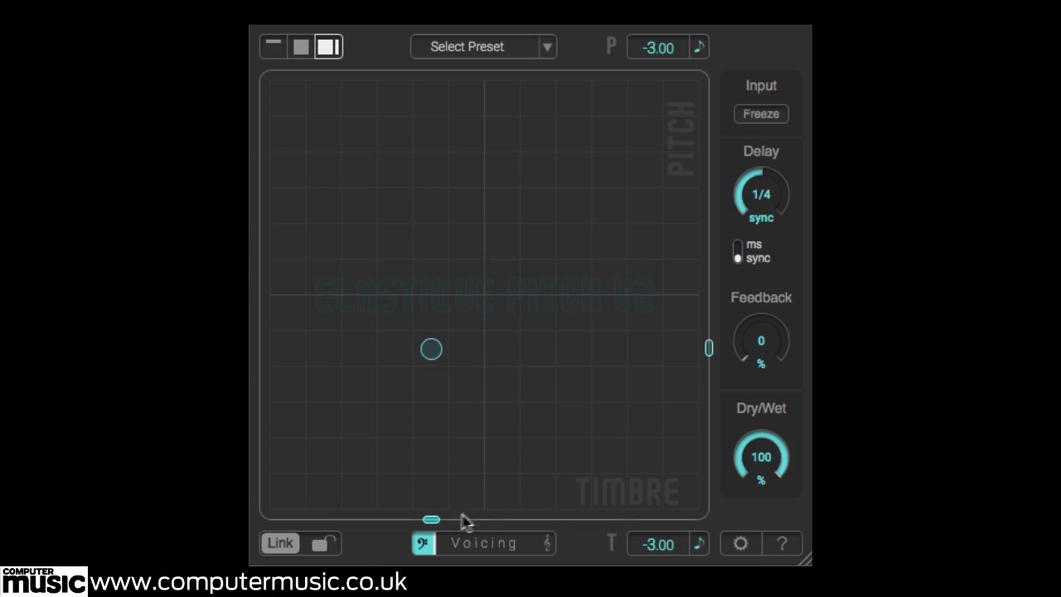
{"action": "left_click_drag", "start_coordinate": [431, 520], "coordinate": [404, 520]}
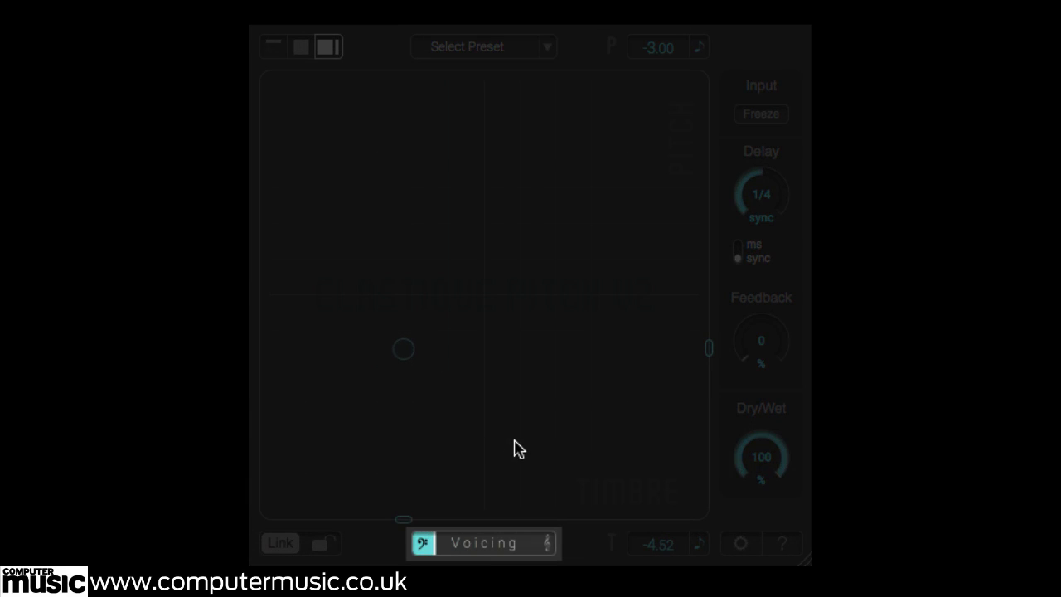
- Raise timbre toward zero, adjust the voicing range, reset timbre, then fine-tune it to about +1
{"action": "left_click_drag", "start_coordinate": [405, 519], "coordinate": [484, 520]}
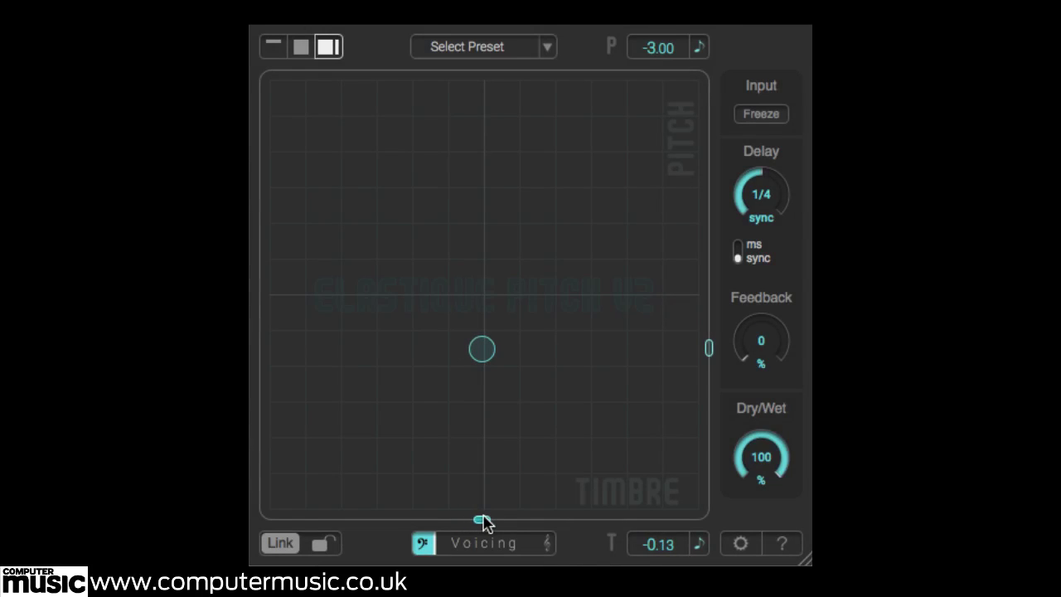
{"action": "left_click", "coordinate": [450, 539]}
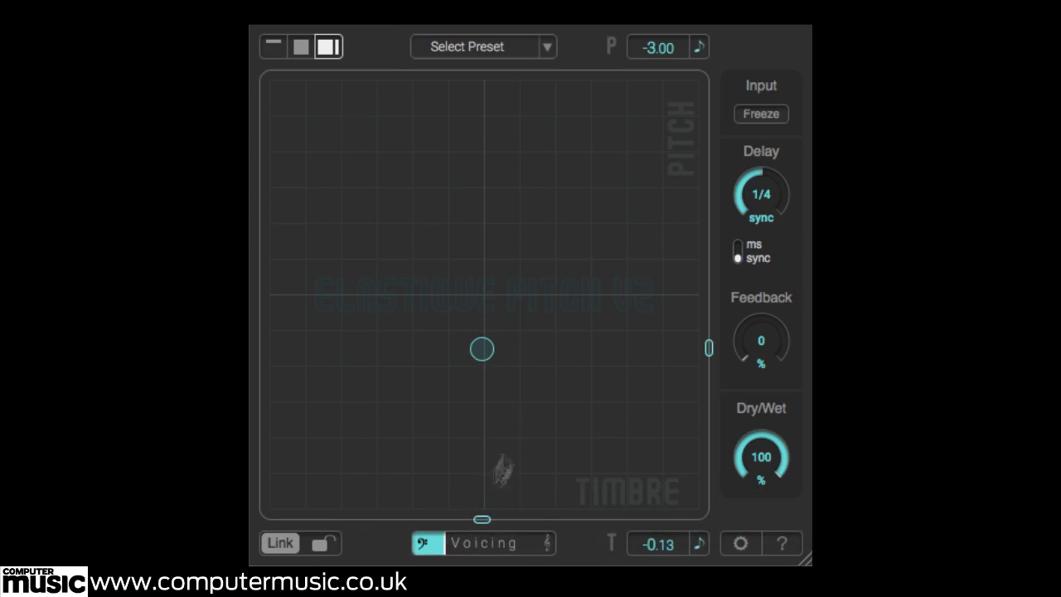
{"action": "double_click", "coordinate": [486, 520]}
{"action": "mouse_move", "coordinate": [503, 519]}
{"action": "left_mouse_down"}
{"action": "mouse_move", "coordinate": [580, 524]}
{"action": "mouse_move", "coordinate": [491, 519]}
{"action": "left_mouse_up"}
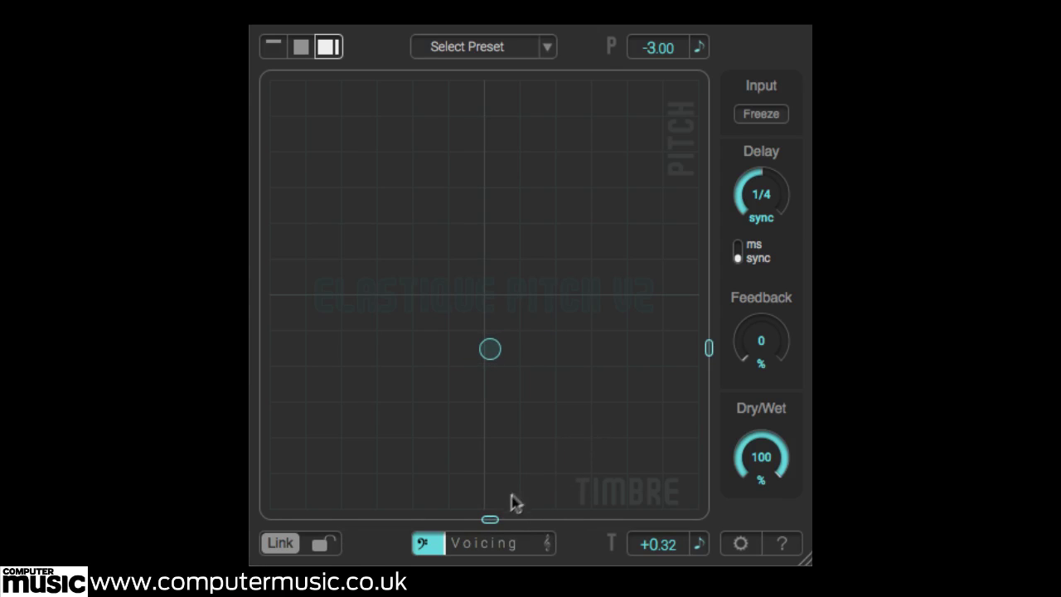
{"action": "mouse_move", "coordinate": [490, 521]}
{"action": "left_mouse_down"}
{"action": "mouse_move", "coordinate": [478, 521]}
{"action": "mouse_move", "coordinate": [510, 525]}
{"action": "left_mouse_up"}
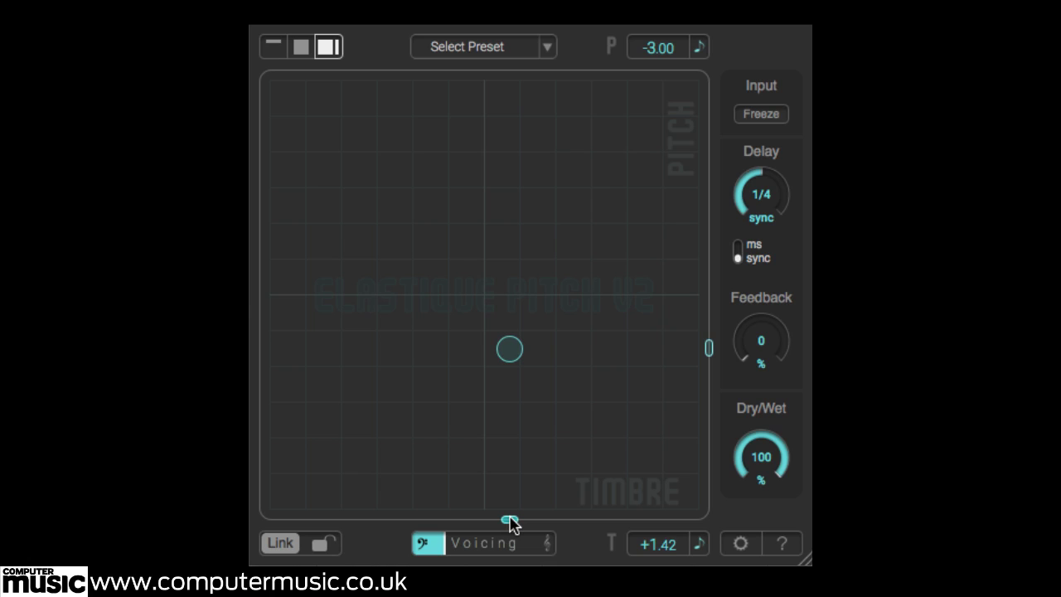
- Drag timbre back and forth, brightening to about +7.7 and darkening, ending at -7.66
{"action": "mouse_move", "coordinate": [511, 524]}
{"action": "left_mouse_down"}
{"action": "mouse_move", "coordinate": [439, 520]}
{"action": "mouse_move", "coordinate": [514, 522]}
{"action": "left_mouse_up"}
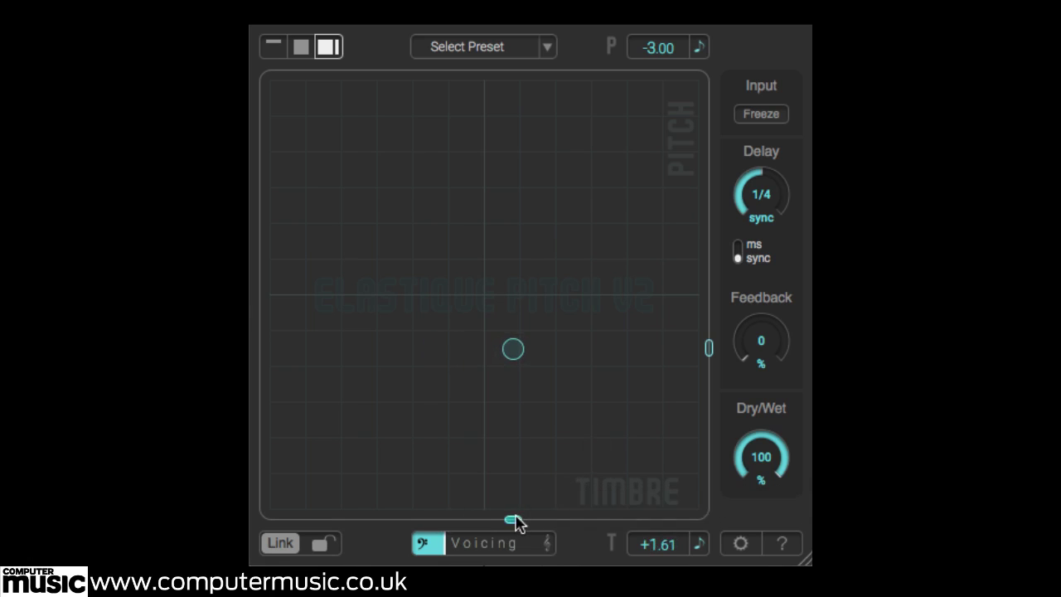
{"action": "mouse_move", "coordinate": [514, 521]}
{"action": "left_mouse_down"}
{"action": "mouse_move", "coordinate": [541, 522]}
{"action": "mouse_move", "coordinate": [326, 523]}
{"action": "mouse_move", "coordinate": [601, 523]}
{"action": "mouse_move", "coordinate": [531, 522]}
{"action": "left_mouse_up"}
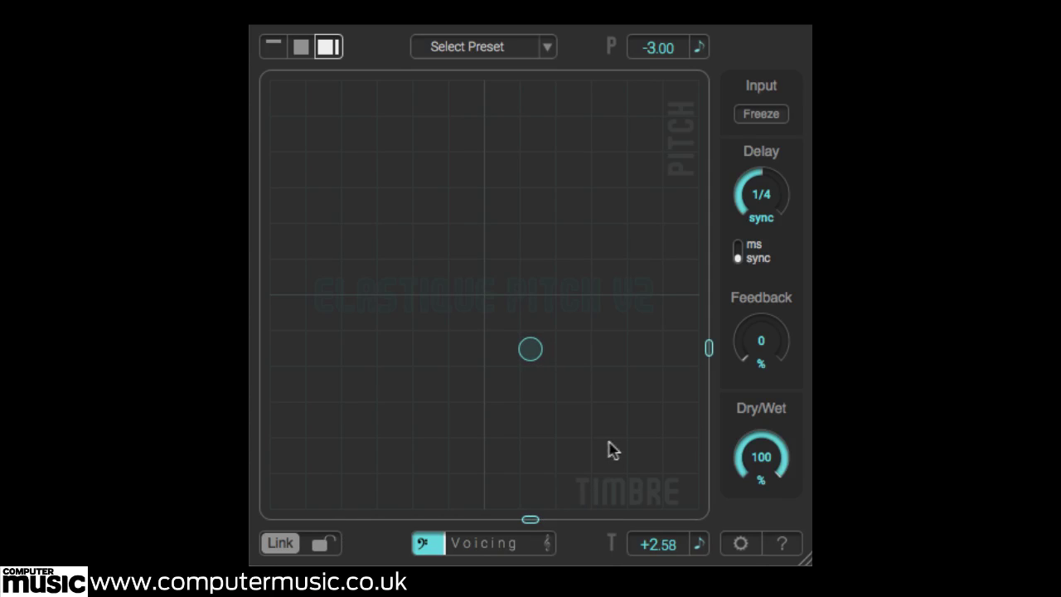
{"action": "left_click_drag", "start_coordinate": [531, 519], "coordinate": [512, 522]}
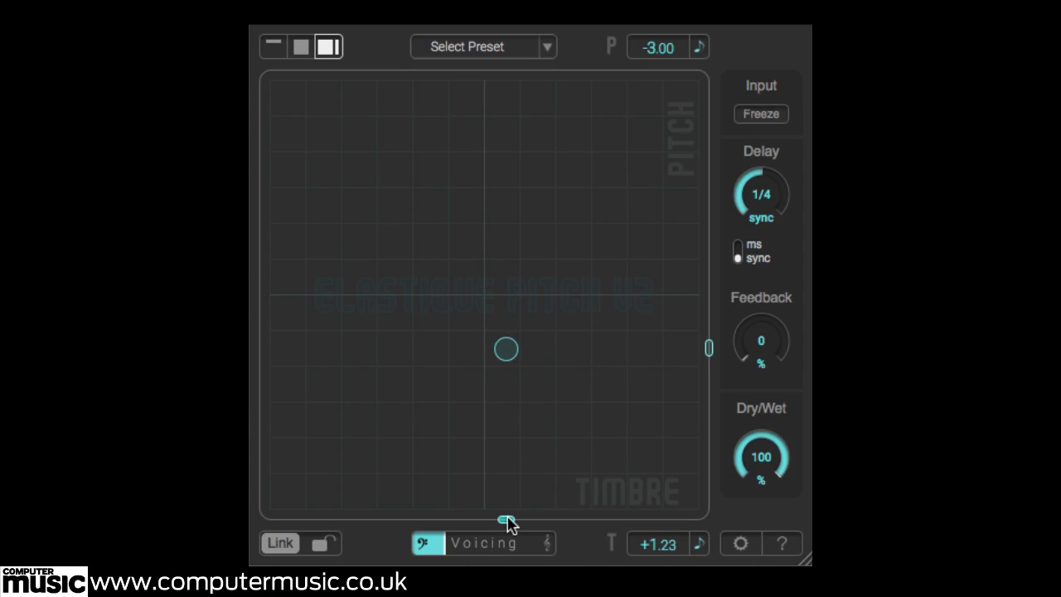
{"action": "left_click_drag", "start_coordinate": [505, 522], "coordinate": [462, 519]}
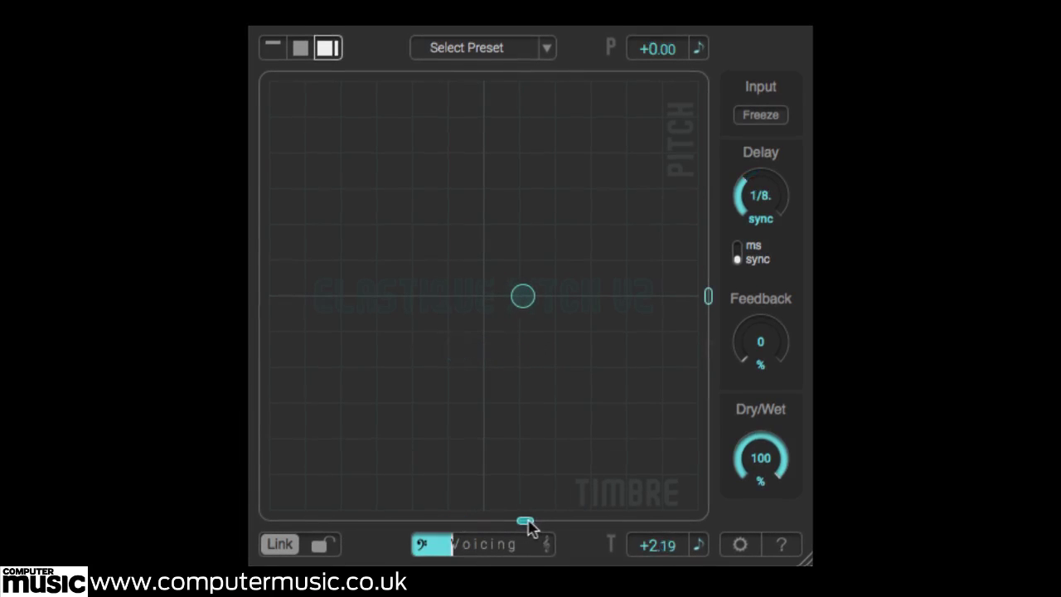
{"action": "mouse_move", "coordinate": [525, 519]}
{"action": "left_mouse_down"}
{"action": "mouse_move", "coordinate": [618, 525]}
{"action": "mouse_move", "coordinate": [357, 521]}
{"action": "mouse_move", "coordinate": [526, 525]}
{"action": "left_mouse_up"}
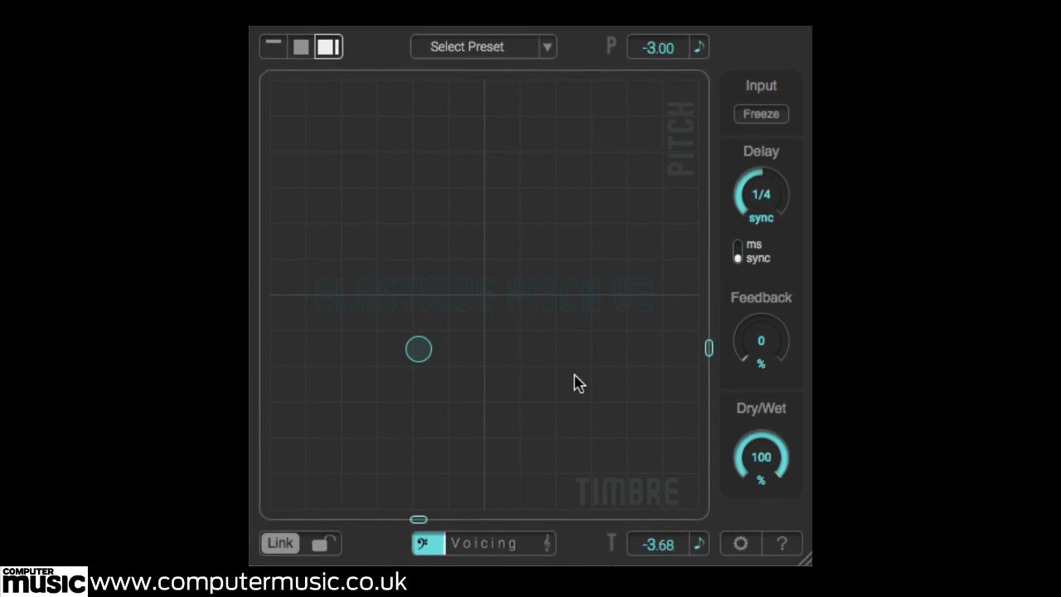
{"action": "left_click_drag", "start_coordinate": [418, 519], "coordinate": [634, 522]}
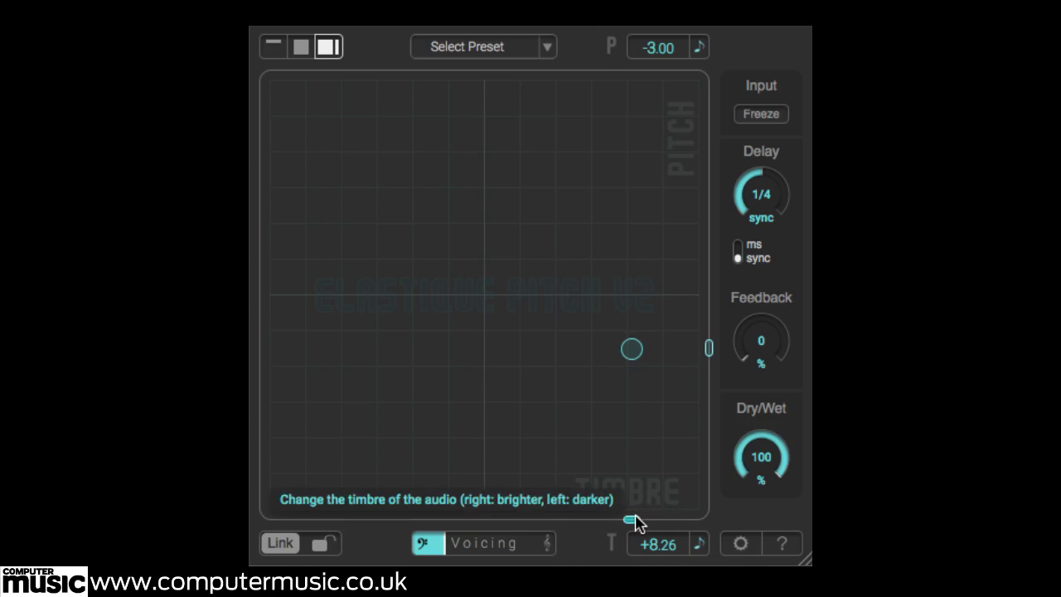
{"action": "left_click_drag", "start_coordinate": [634, 521], "coordinate": [298, 522]}
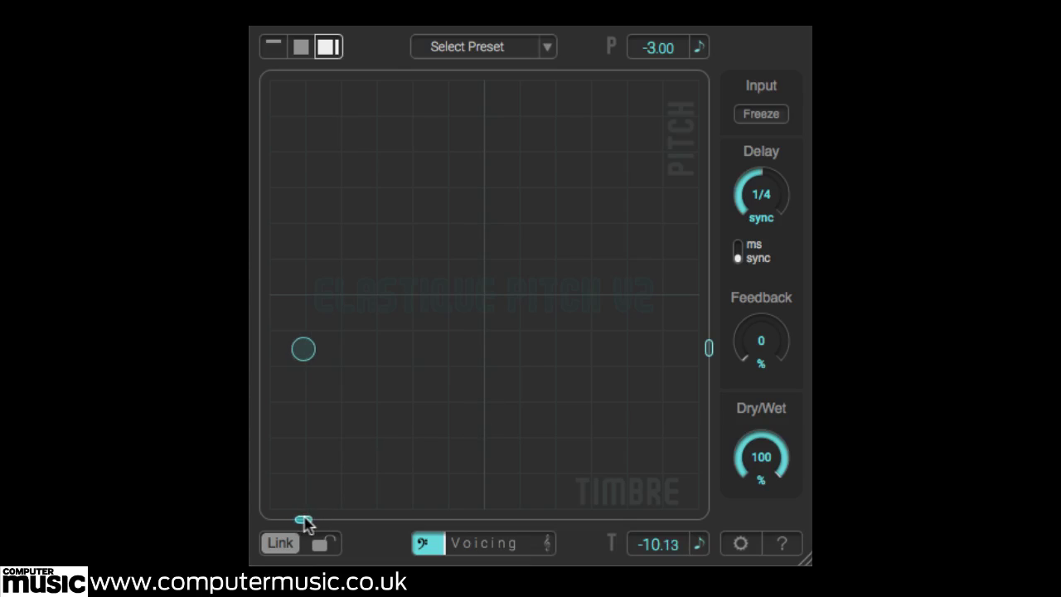
{"action": "left_click_drag", "start_coordinate": [308, 522], "coordinate": [503, 521]}
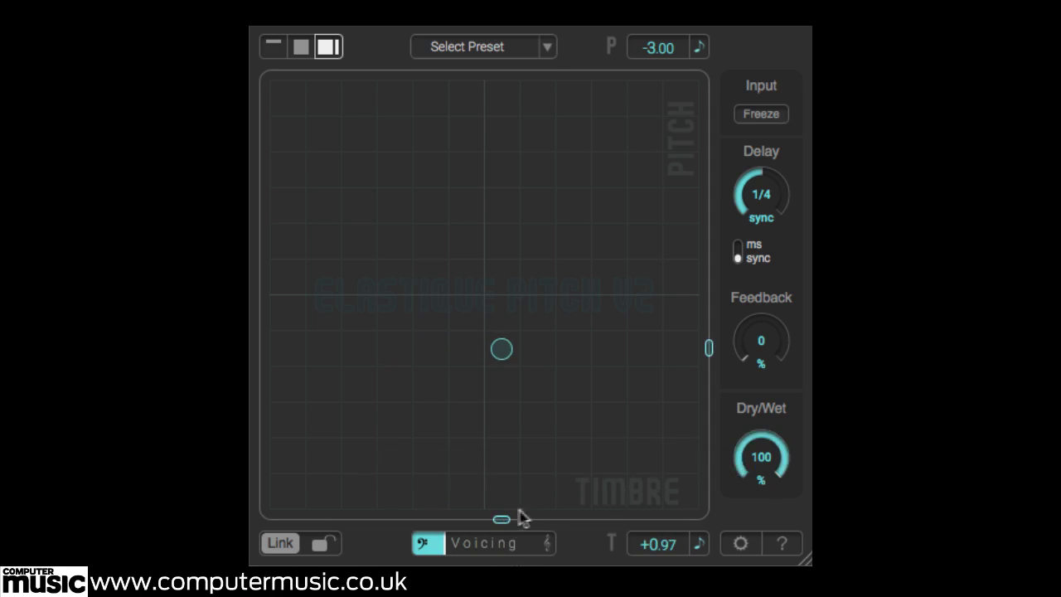
{"action": "left_click_drag", "start_coordinate": [503, 520], "coordinate": [346, 520]}
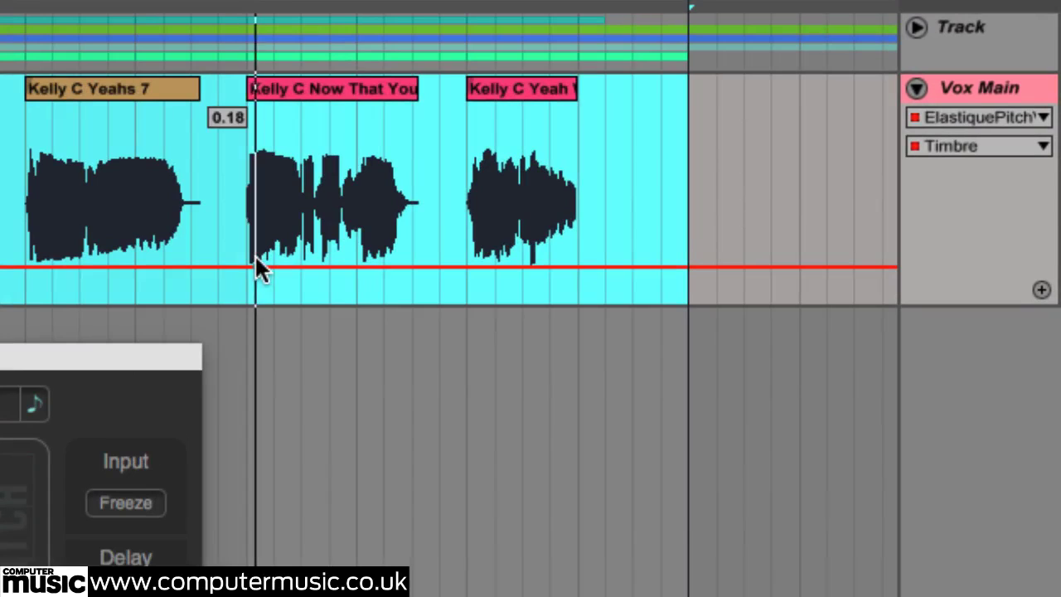
- Add Timbre automation breakpoints ramping up to 1.00 and dipping to 0.78
{"action": "left_click", "coordinate": [723, 117]}
{"action": "left_click_drag", "start_coordinate": [364, 270], "coordinate": [456, 106]}
{"action": "left_click_drag", "start_coordinate": [585, 107], "coordinate": [592, 302]}
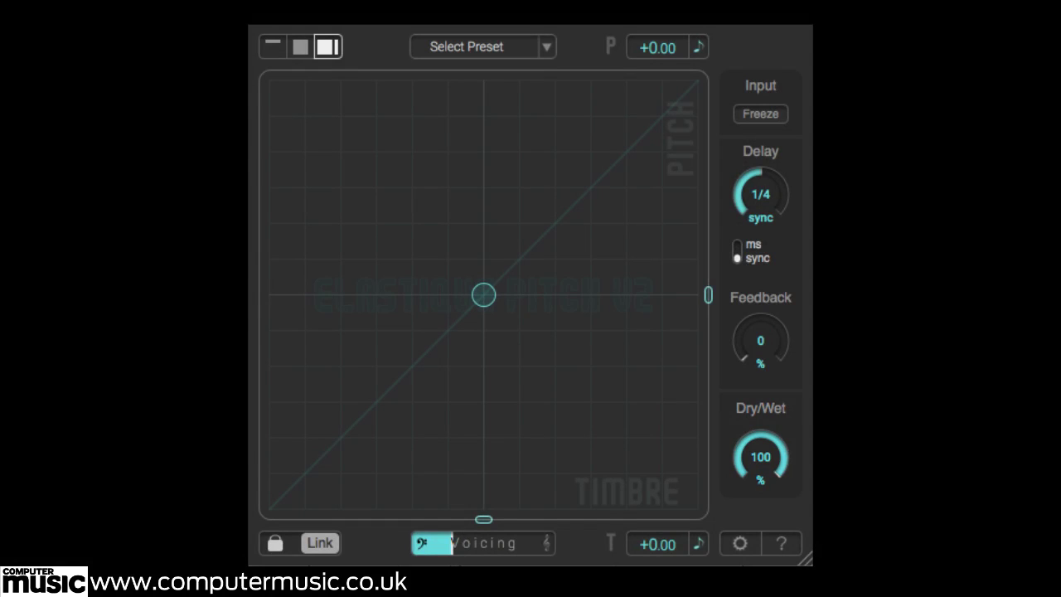
- Shift the vocal pitch up +7 semitones and set the Dry/Wet mix to about 79%
{"action": "left_click", "coordinate": [679, 41]}
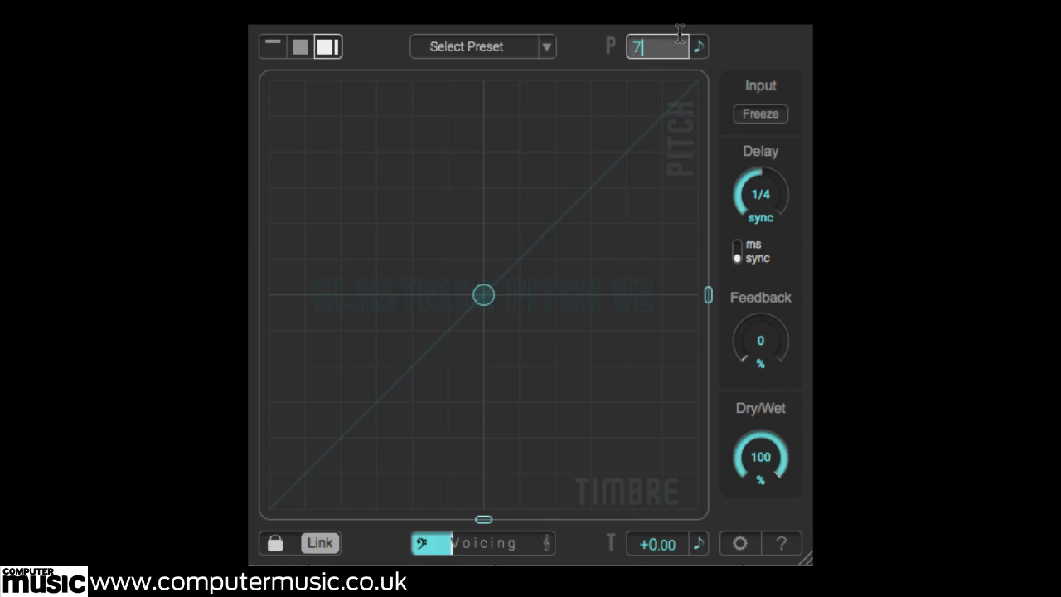
{"action": "type", "text": "7"}
{"action": "key", "text": "Return"}
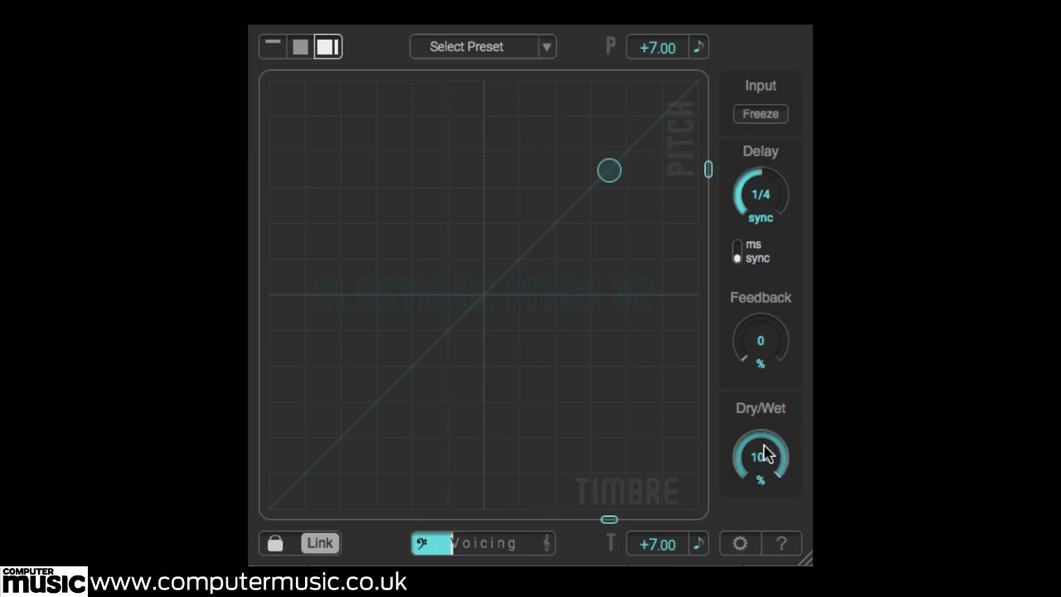
{"action": "left_click_drag", "start_coordinate": [760, 486], "coordinate": [756, 542]}
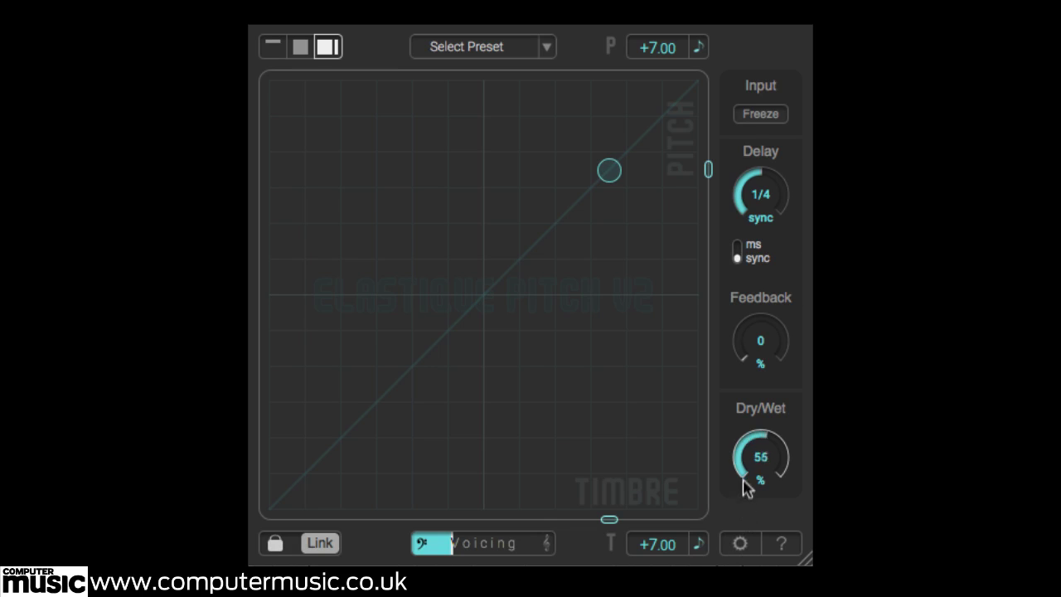
{"action": "left_click_drag", "start_coordinate": [743, 487], "coordinate": [753, 559]}
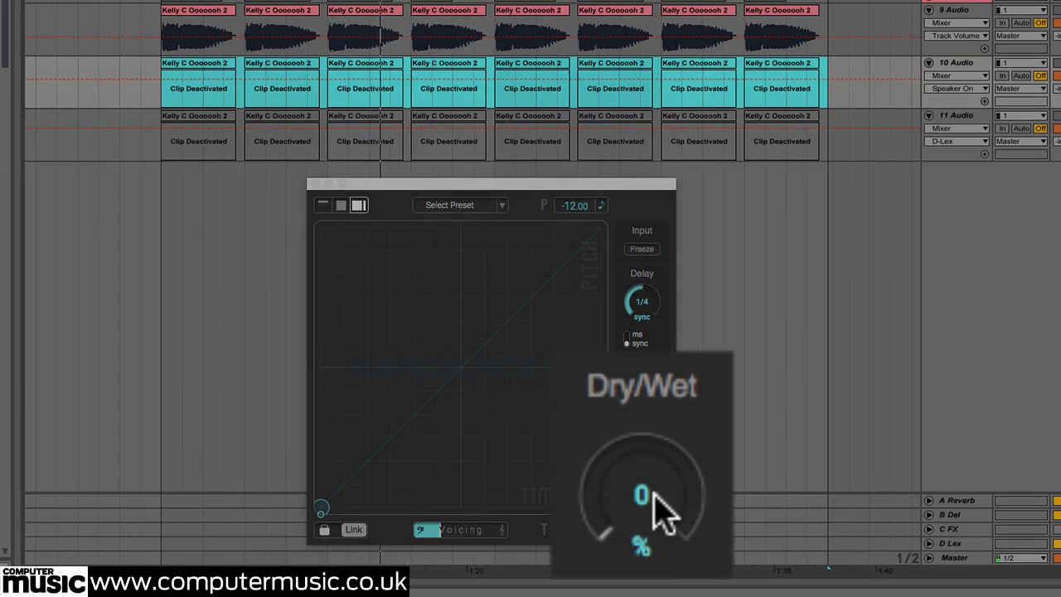
- Bring in 22% of the shifted signal, then reactivate the deactivated clips on tracks 10 and 11
{"action": "left_click_drag", "start_coordinate": [658, 502], "coordinate": [716, 342]}
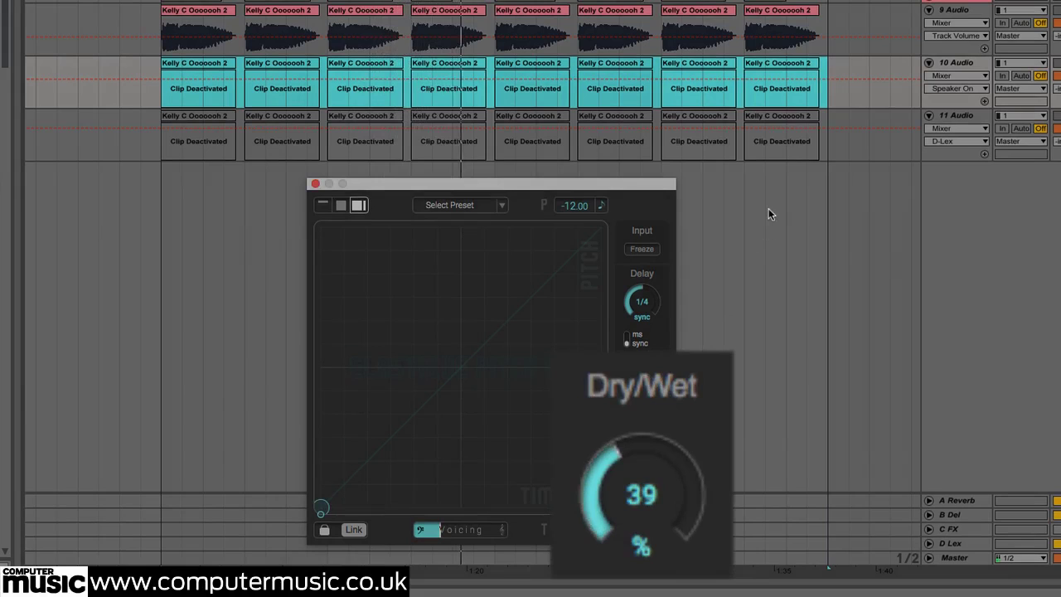
{"action": "key", "text": "0"}
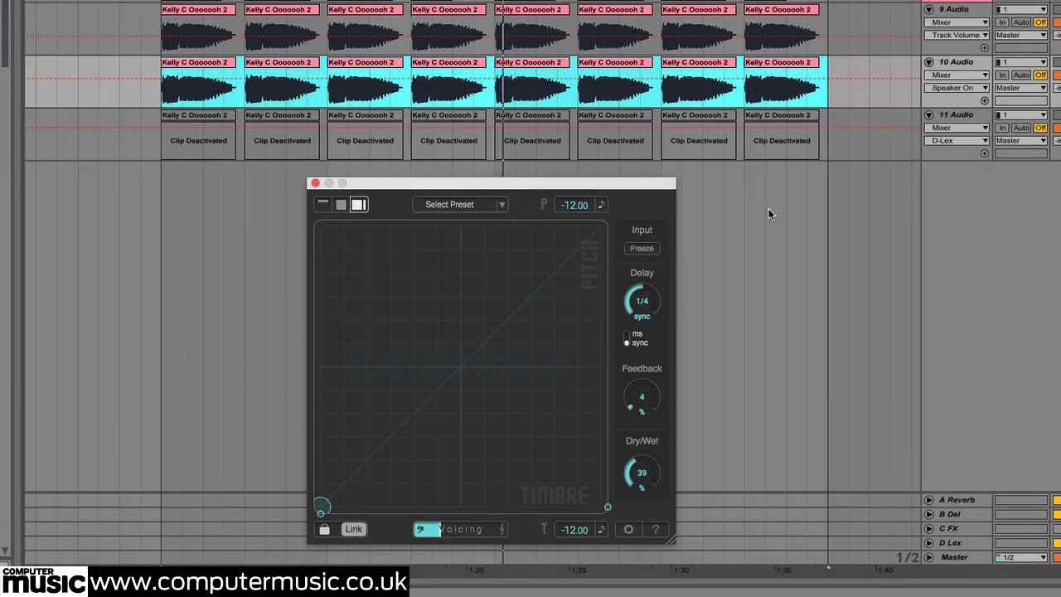
{"action": "left_click_drag", "start_coordinate": [822, 152], "coordinate": [160, 143]}
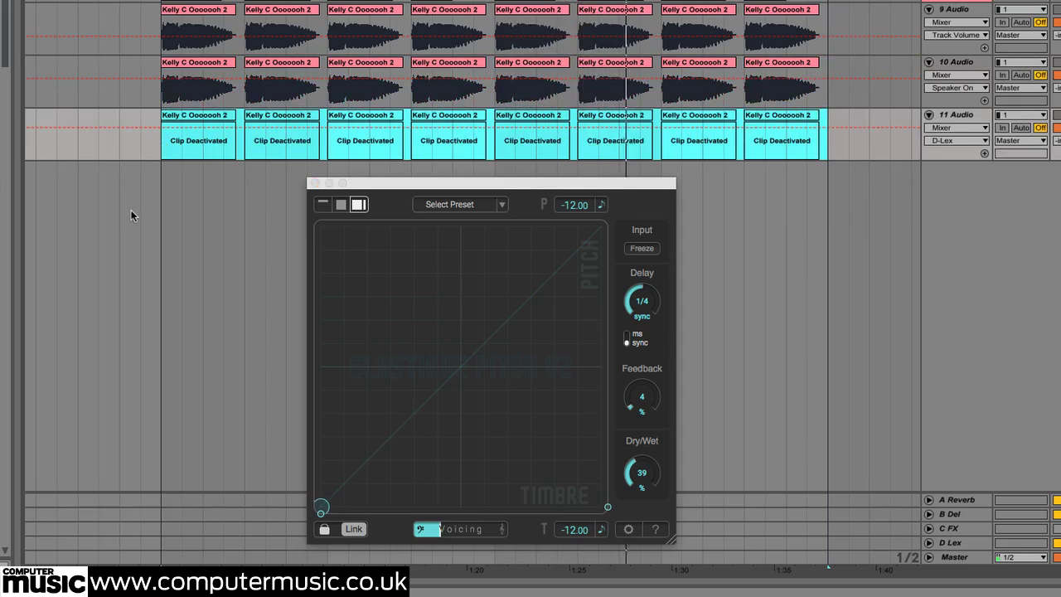
{"action": "key", "text": "0"}
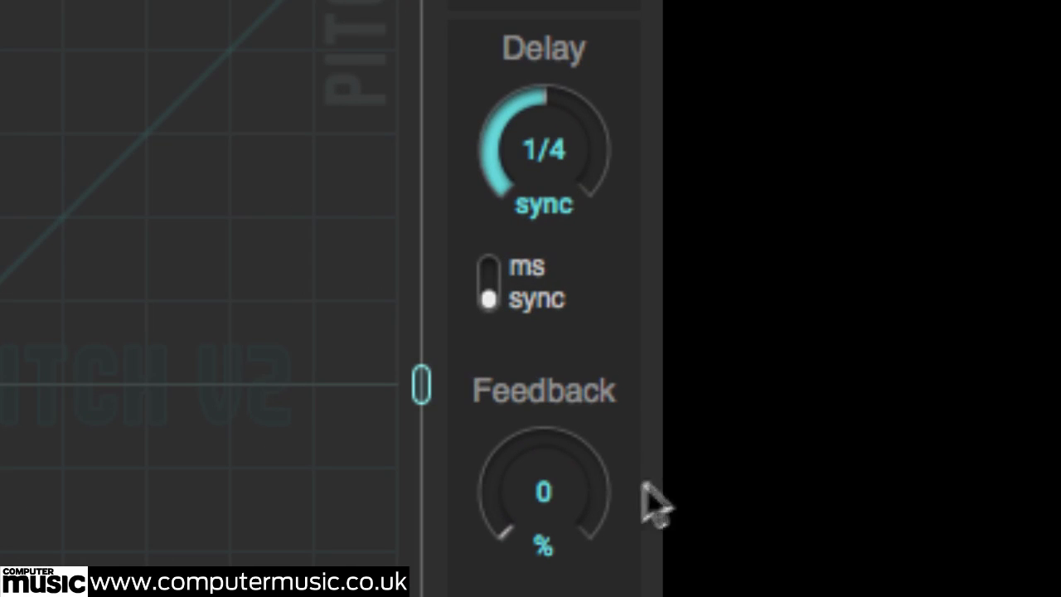
- Set feedback to 66%, switch the delay from 1/8 to 577 ms, and lower pitch and timbre to -3.29
{"action": "left_click_drag", "start_coordinate": [644, 502], "coordinate": [592, 73]}
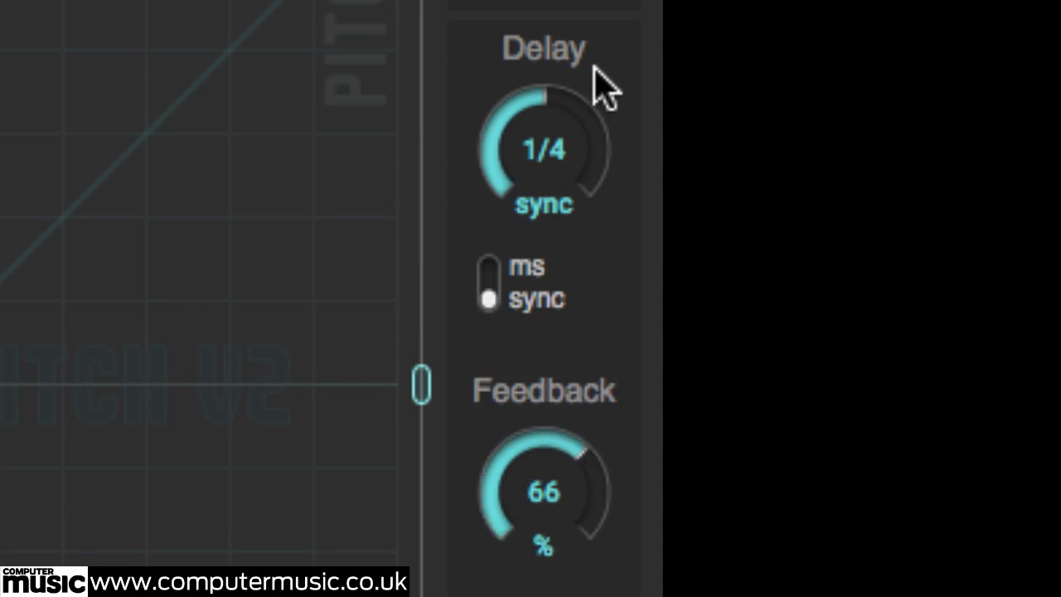
{"action": "left_click_drag", "start_coordinate": [561, 143], "coordinate": [565, 207]}
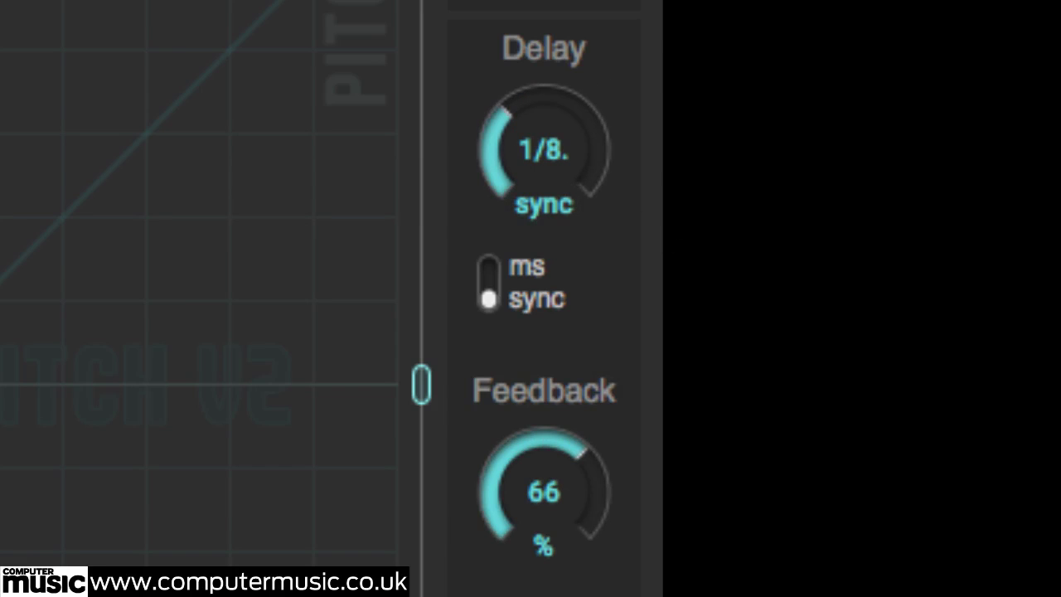
{"action": "left_click_drag", "start_coordinate": [575, 184], "coordinate": [569, 237]}
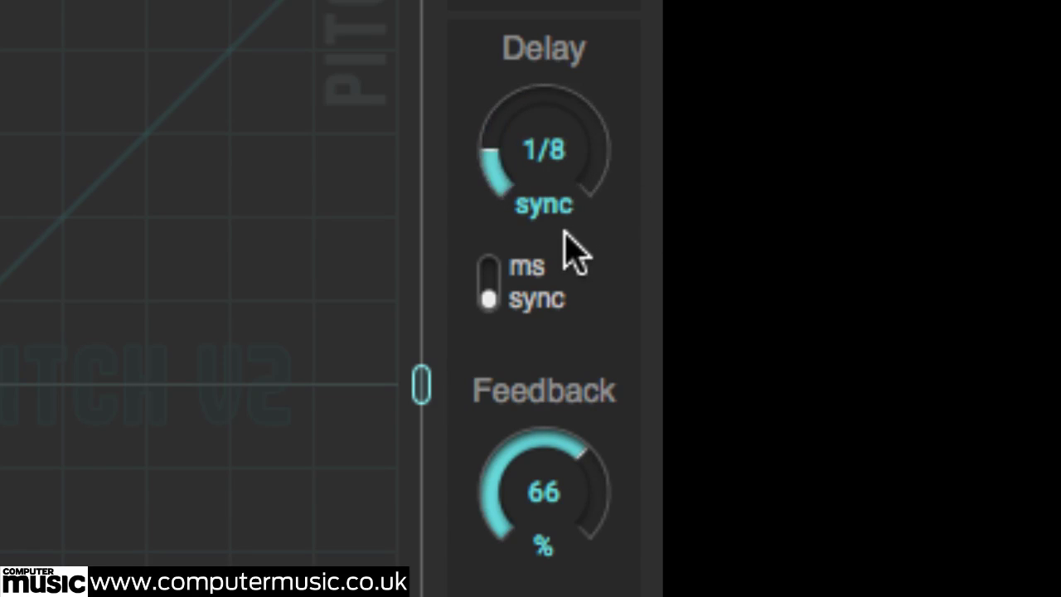
{"action": "left_click", "coordinate": [497, 303]}
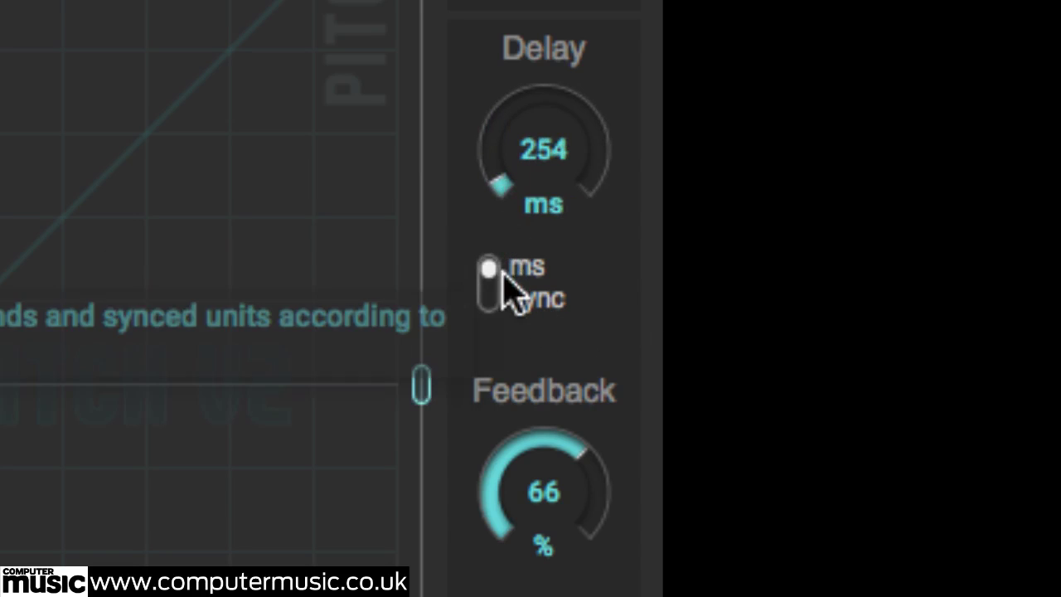
{"action": "left_click_drag", "start_coordinate": [564, 178], "coordinate": [580, 304]}
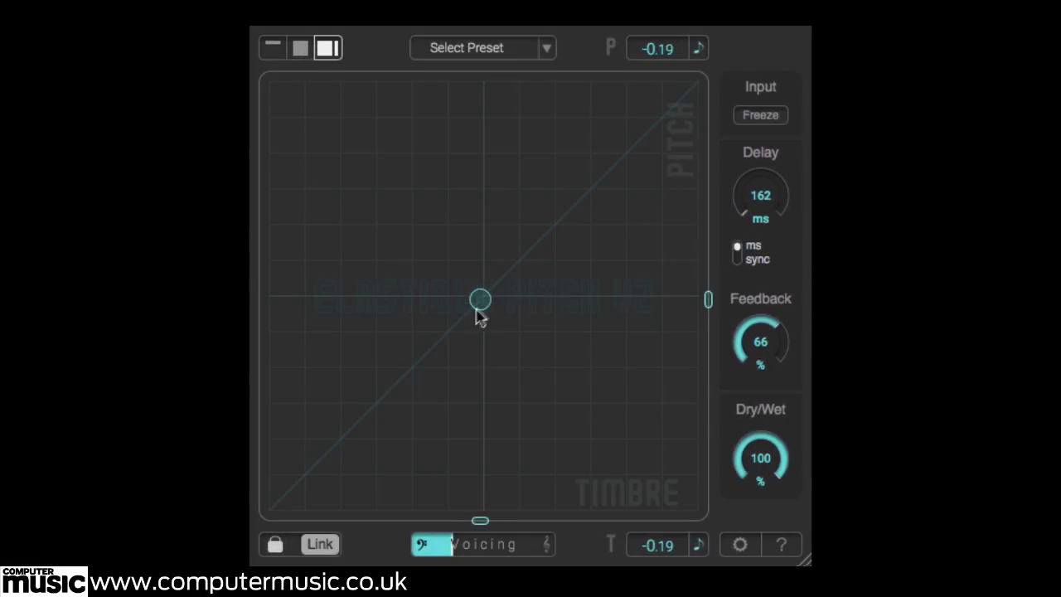
{"action": "left_click_drag", "start_coordinate": [480, 317], "coordinate": [426, 360]}
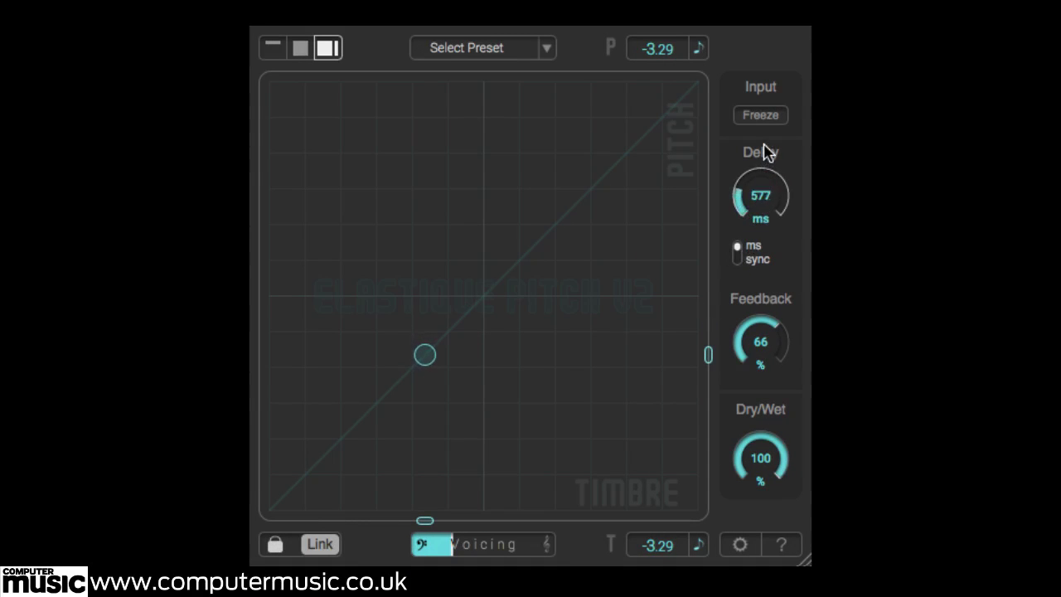
- Lengthen the delay to 1450 ms, raise feedback to 84%, and sweep pitch and timbre to +3.29
{"action": "left_click_drag", "start_coordinate": [766, 137], "coordinate": [783, 58]}
{"action": "left_click_drag", "start_coordinate": [424, 348], "coordinate": [506, 278]}
{"action": "left_click_drag", "start_coordinate": [779, 343], "coordinate": [781, 327]}
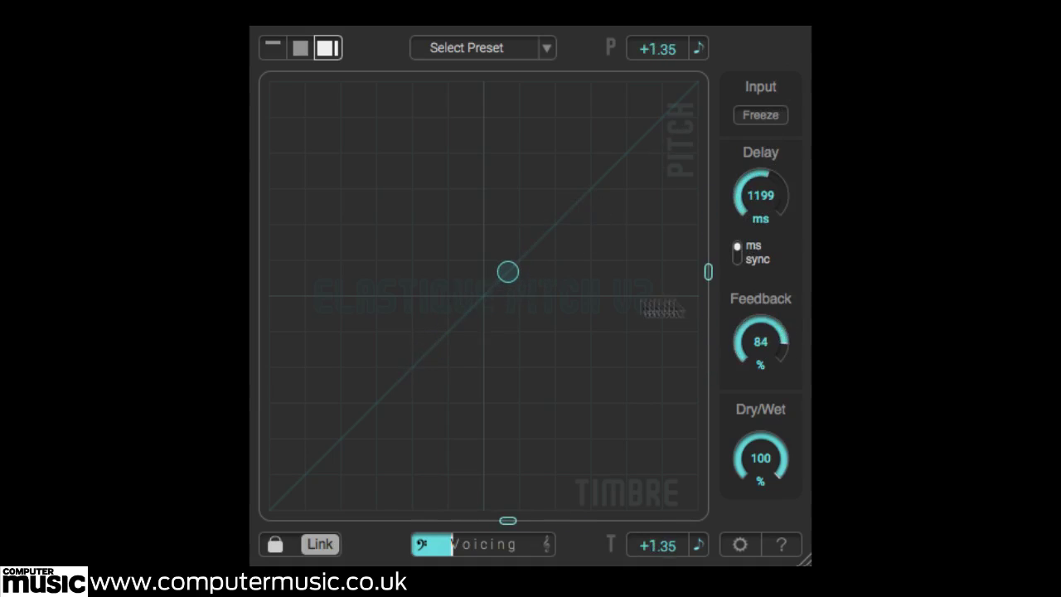
{"action": "left_click_drag", "start_coordinate": [509, 285], "coordinate": [445, 329]}
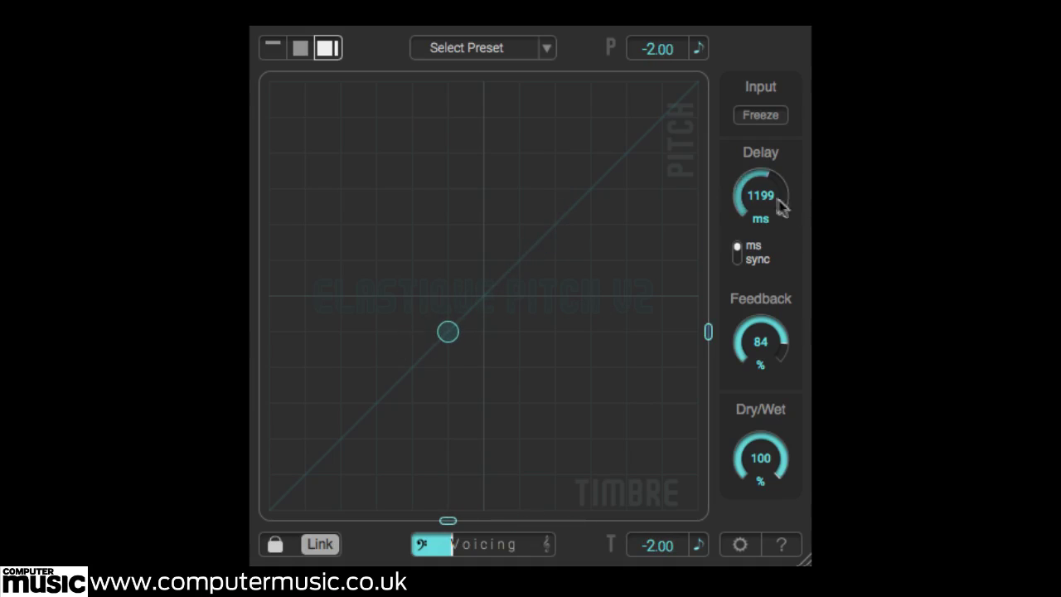
{"action": "left_click_drag", "start_coordinate": [779, 206], "coordinate": [780, 189]}
{"action": "left_click_drag", "start_coordinate": [452, 340], "coordinate": [424, 357]}
{"action": "left_click", "coordinate": [760, 118]}
{"action": "left_click", "coordinate": [500, 306]}
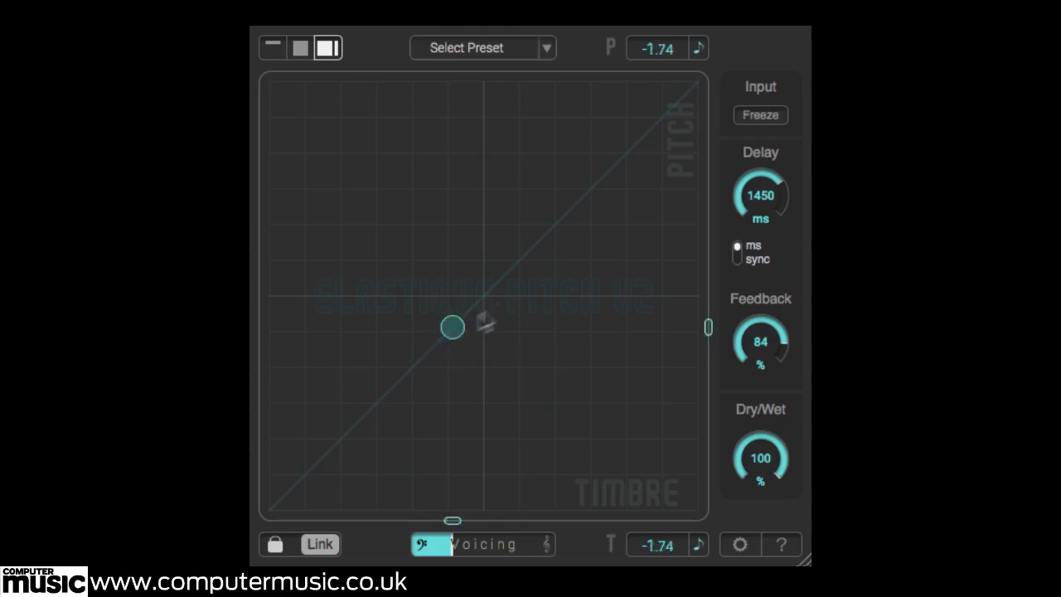
- Toggle Freeze on and off repeatedly while moving pitch and timbre between +3.68 and +2.00
{"action": "left_click_drag", "start_coordinate": [503, 276], "coordinate": [554, 241]}
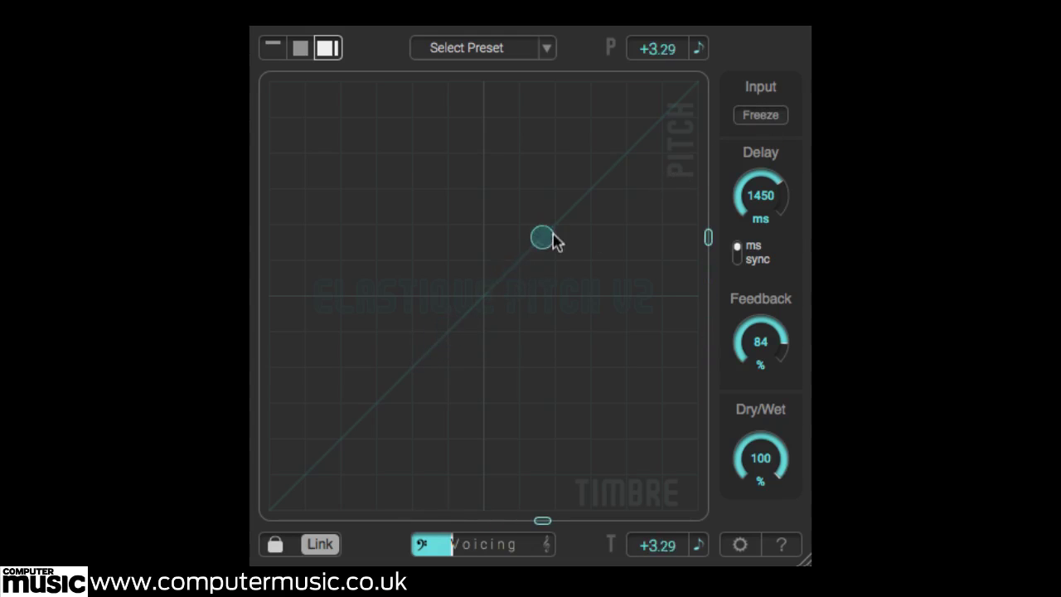
{"action": "left_click", "coordinate": [758, 117]}
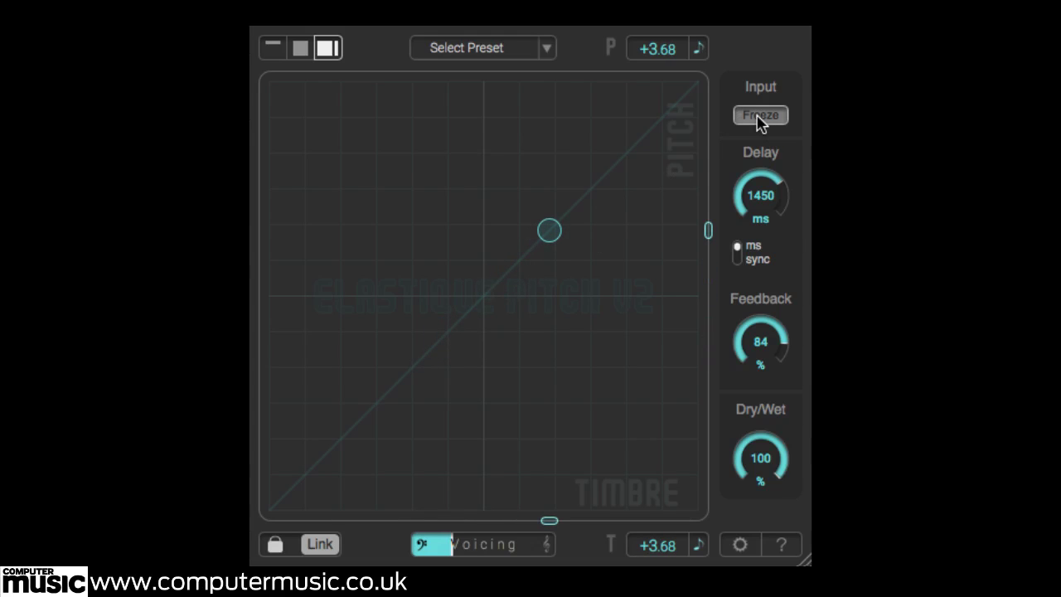
{"action": "left_click", "coordinate": [757, 118]}
{"action": "left_click", "coordinate": [757, 119]}
{"action": "left_click", "coordinate": [756, 118]}
{"action": "left_click_drag", "start_coordinate": [603, 237], "coordinate": [634, 208]}
{"action": "left_click", "coordinate": [752, 120]}
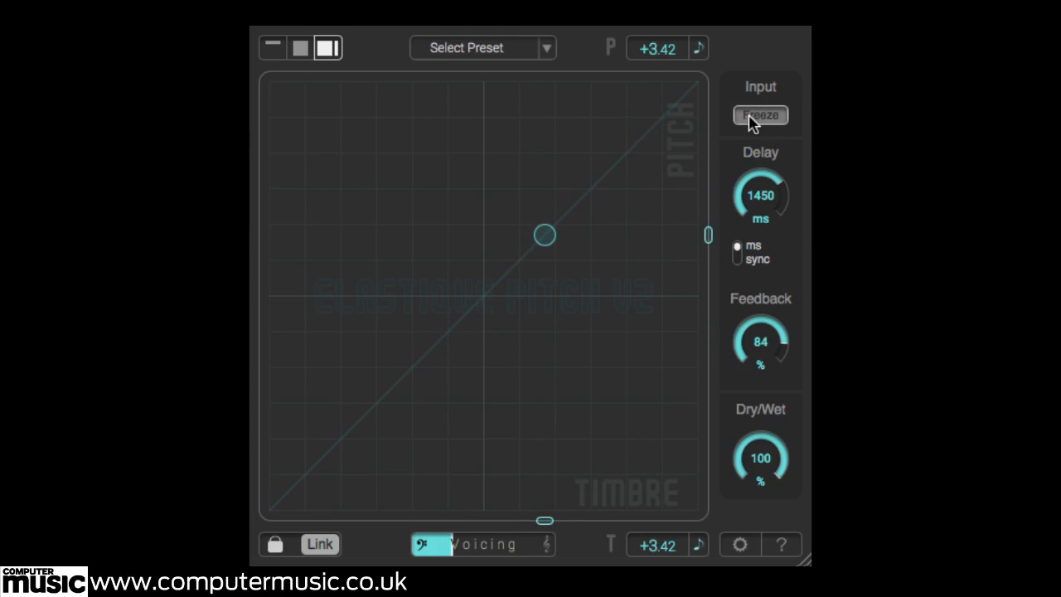
{"action": "left_click", "coordinate": [751, 120]}
{"action": "left_click", "coordinate": [755, 121]}
{"action": "left_click", "coordinate": [766, 115]}
- Raise pitch and timbre to +6.32, retrigger Freeze several times, then drop them to -10.13
{"action": "left_click_drag", "start_coordinate": [546, 236], "coordinate": [441, 355]}
{"action": "left_click", "coordinate": [749, 117]}
{"action": "left_click", "coordinate": [785, 120]}
{"action": "left_click", "coordinate": [755, 121]}
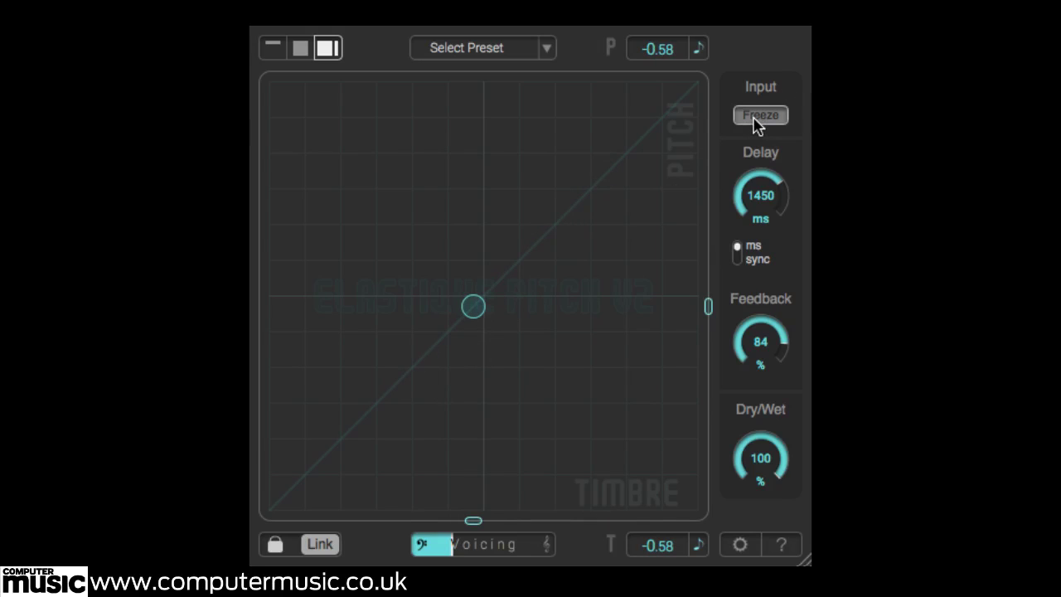
{"action": "left_click", "coordinate": [755, 121]}
{"action": "left_click", "coordinate": [740, 124]}
{"action": "left_click_drag", "start_coordinate": [464, 311], "coordinate": [656, 147]}
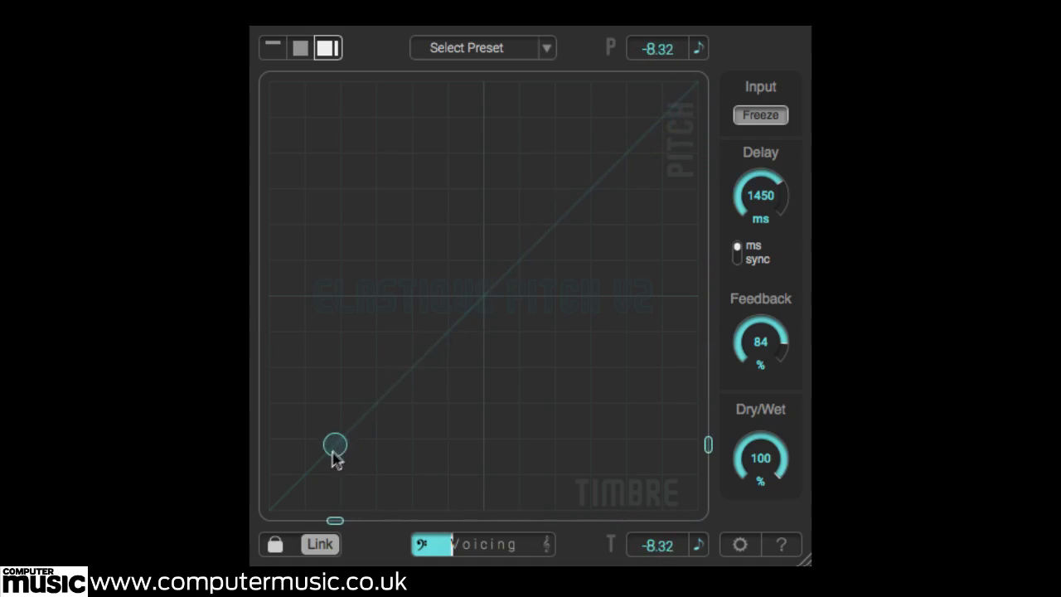
{"action": "left_click_drag", "start_coordinate": [335, 458], "coordinate": [711, 99]}
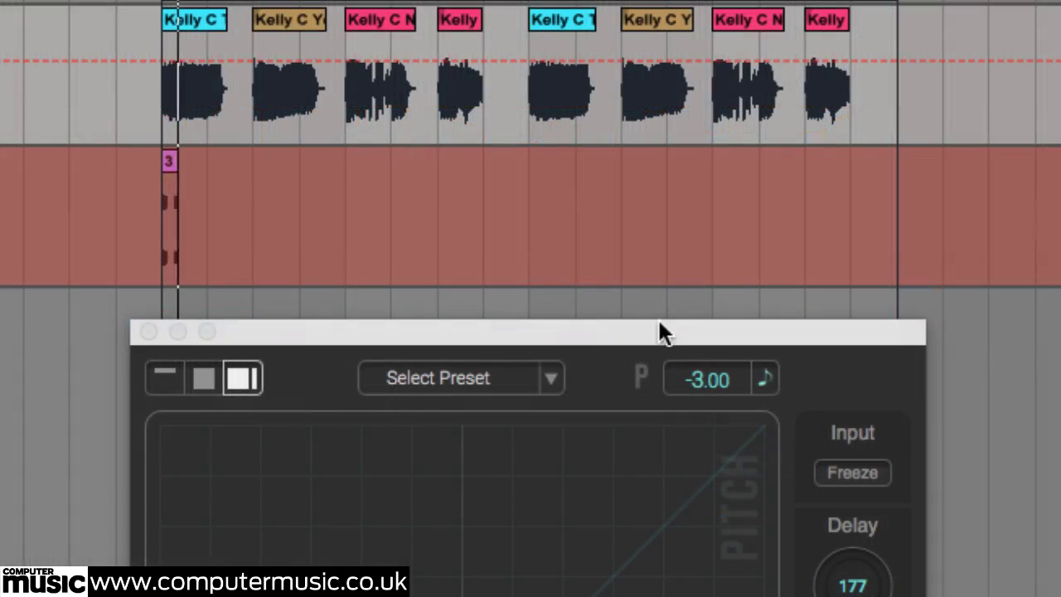
- Toggle Freeze on and off repeatedly while recording the 3 FX clip over the vocal phrases
{"action": "left_click", "coordinate": [867, 470]}
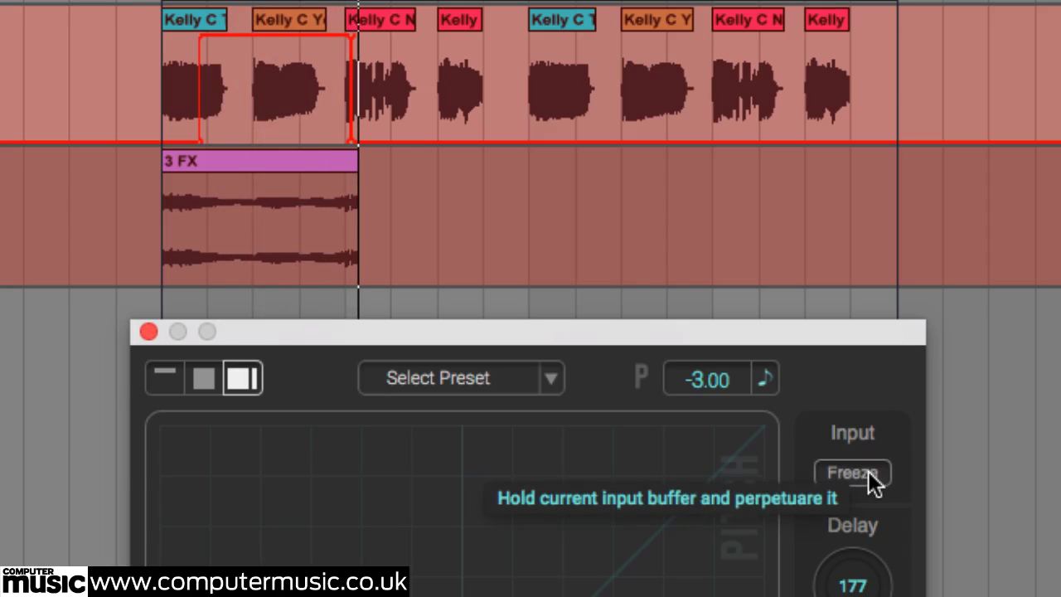
{"action": "left_click", "coordinate": [868, 470]}
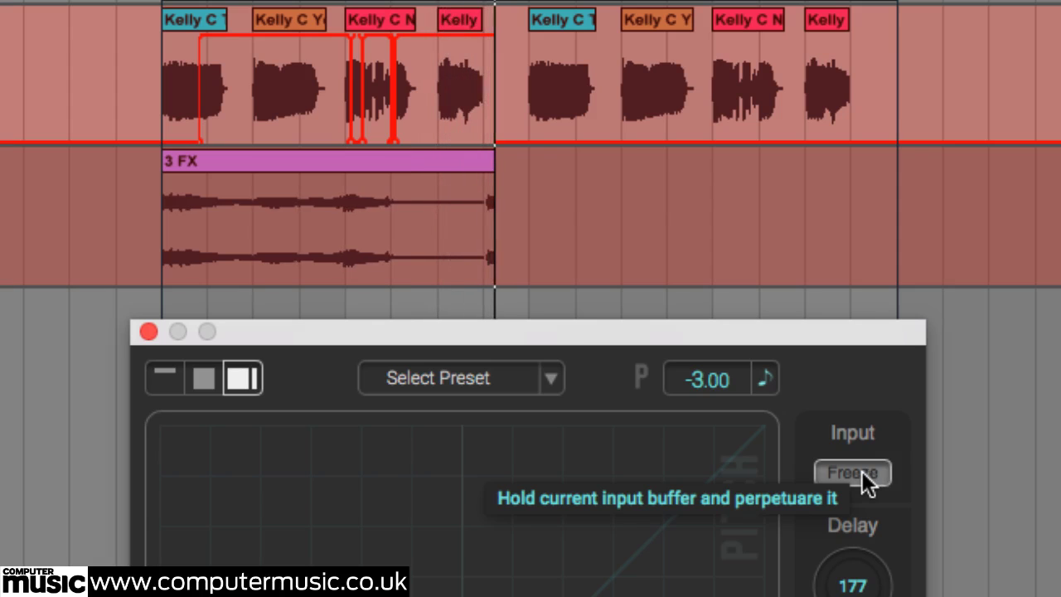
{"action": "left_click", "coordinate": [862, 471]}
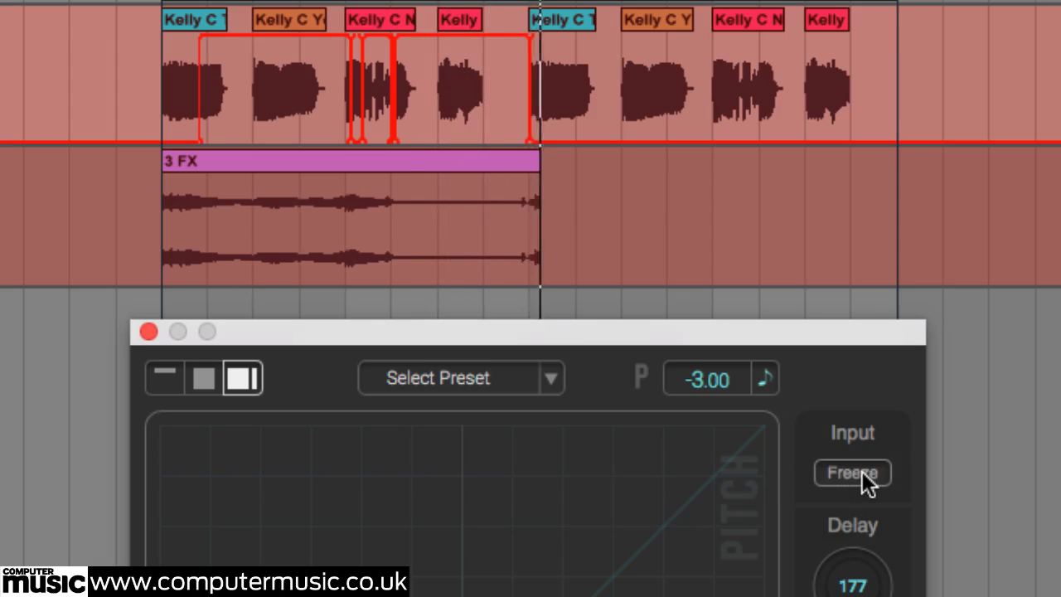
{"action": "left_click", "coordinate": [861, 472]}
{"action": "double_click", "coordinate": [862, 472]}
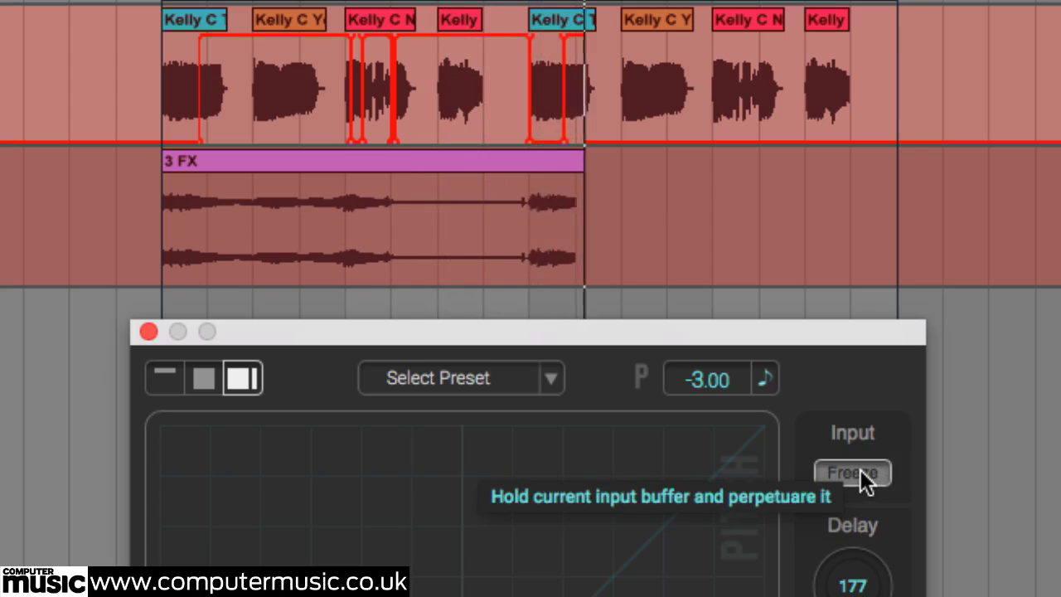
{"action": "left_click", "coordinate": [862, 472]}
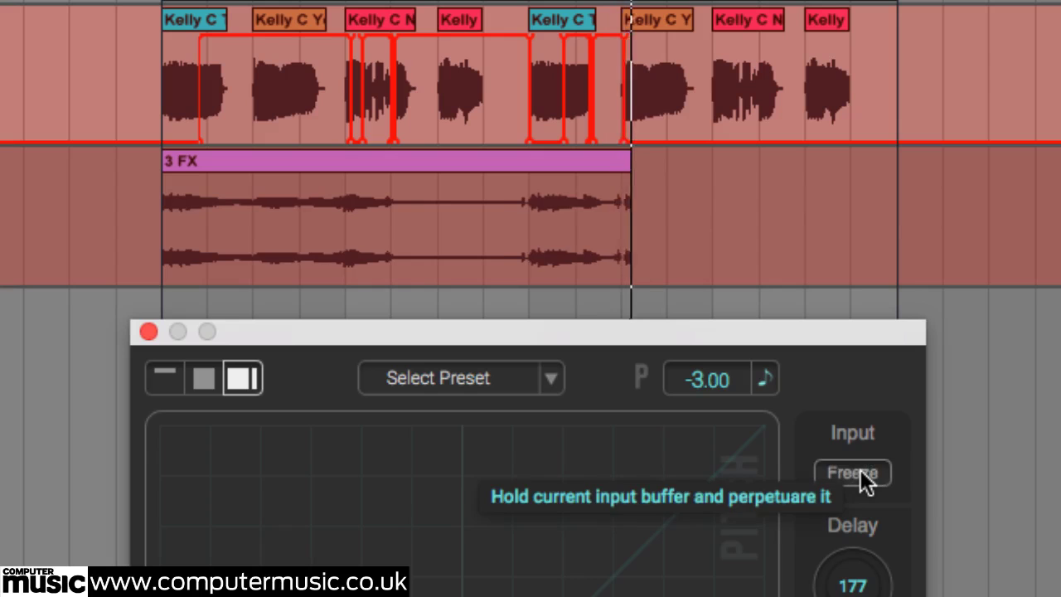
{"action": "left_click", "coordinate": [862, 472]}
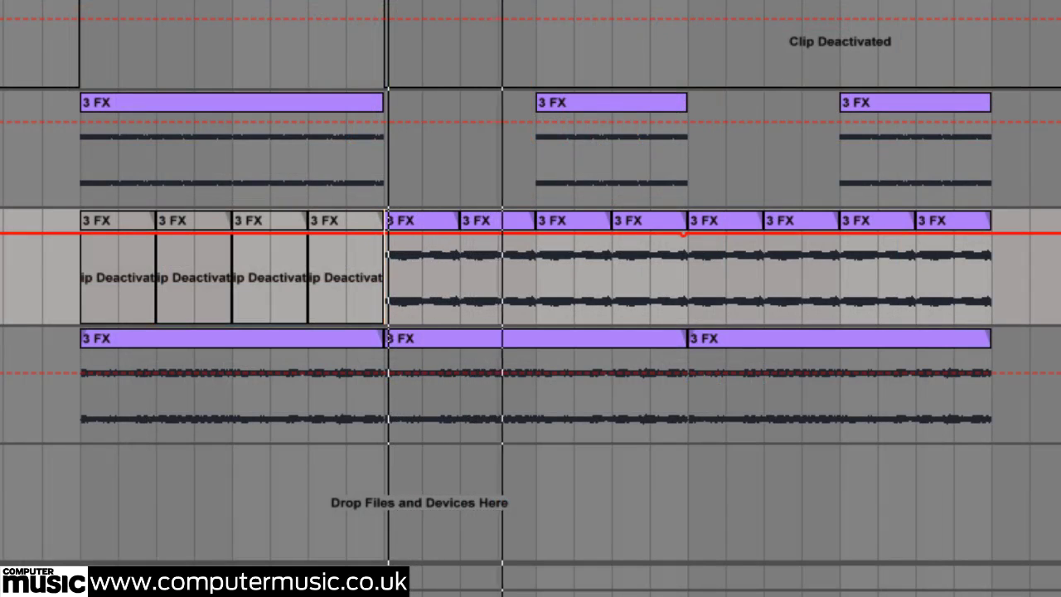
- Delete the current selection in the Ableton Live arrangement
{"action": "key", "text": "Delete"}
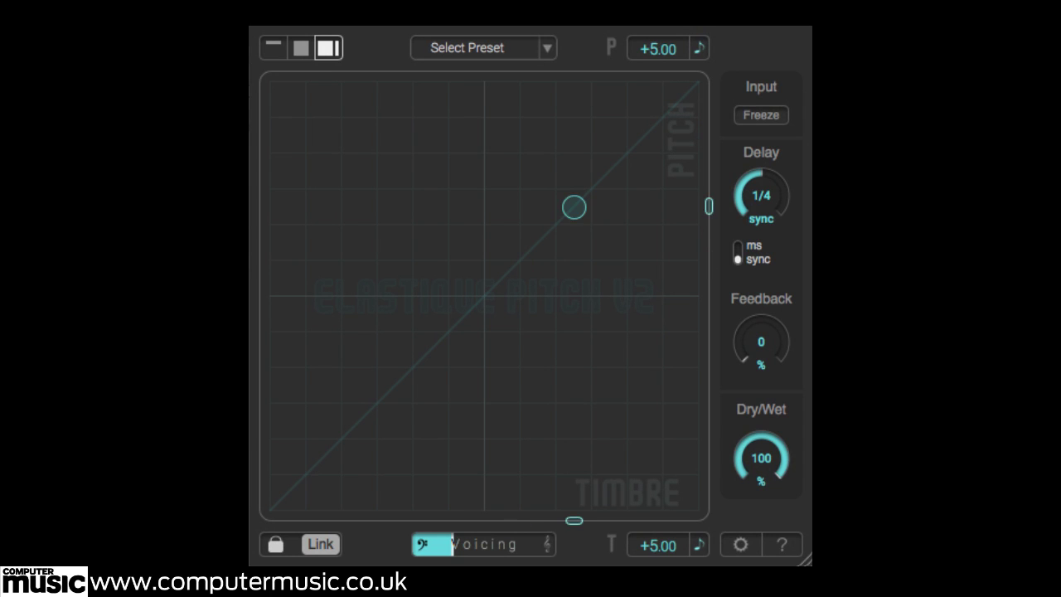
- Set pitch and timbre to -3.00 on the XY pad
{"action": "left_click", "coordinate": [431, 350]}
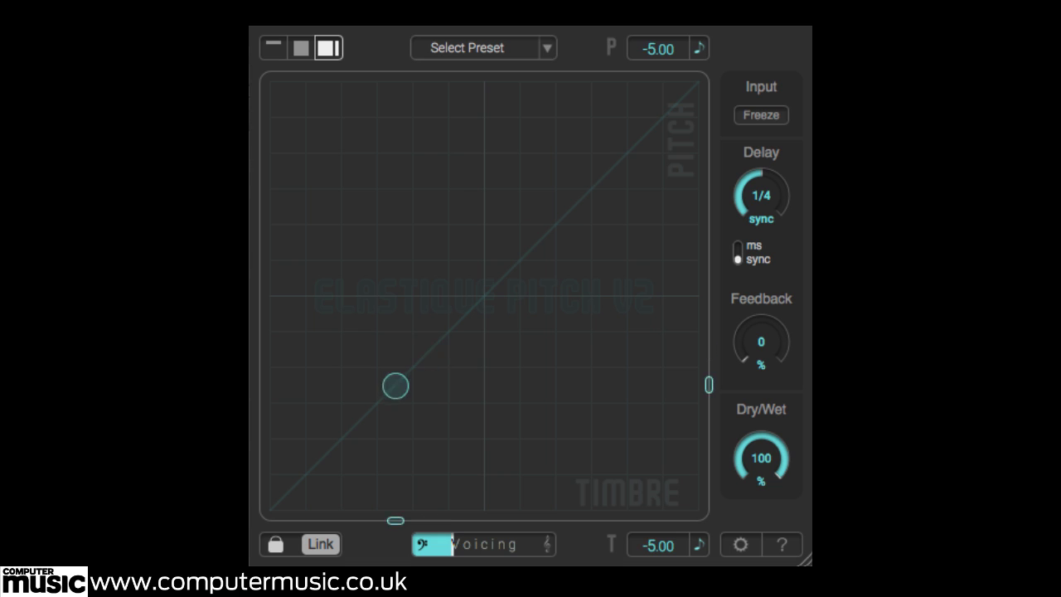